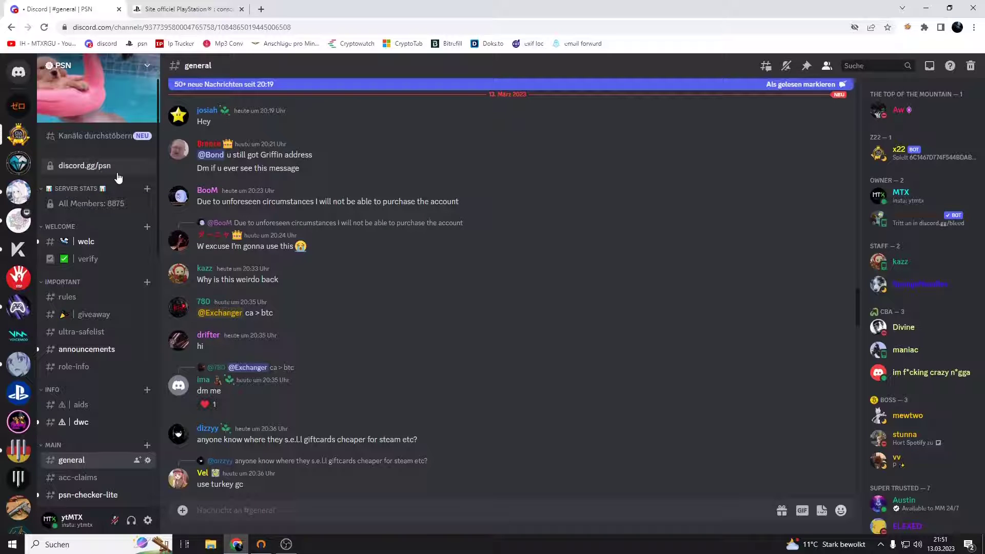
- Send the PSN account lookup command to the checker bot in #psn-checker-lite
scroll(113, 411, "down", 1)
left_click(97, 450)
type("!KameltreiberKill")
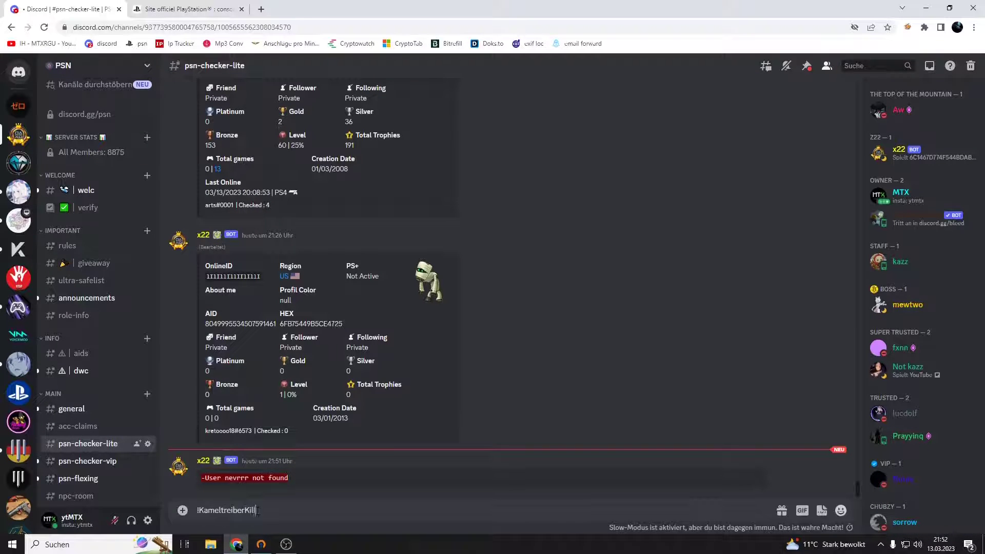
key("Return")
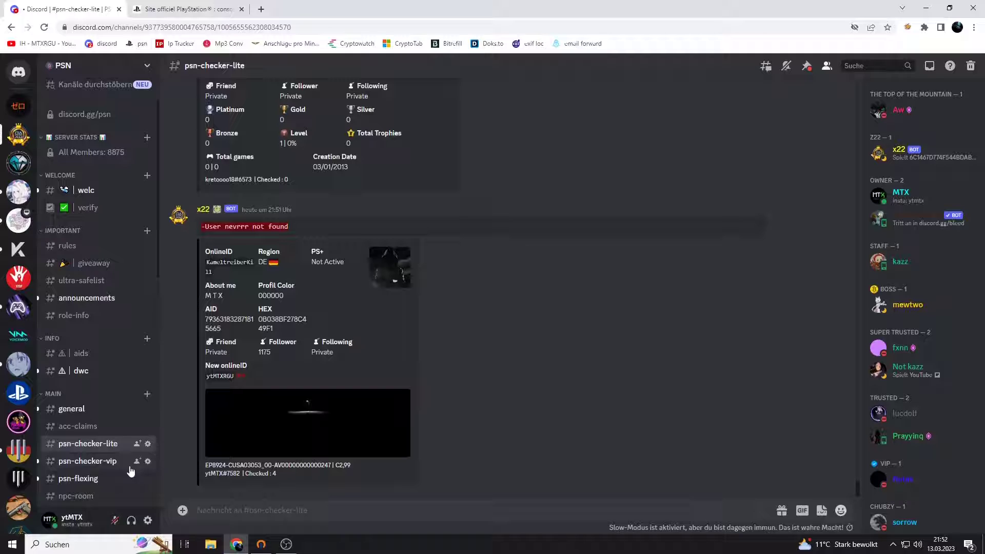
- Pass through #psn-flexing and return to the #general channel
scroll(109, 443, "down", 1)
scroll(108, 442, "down", 1)
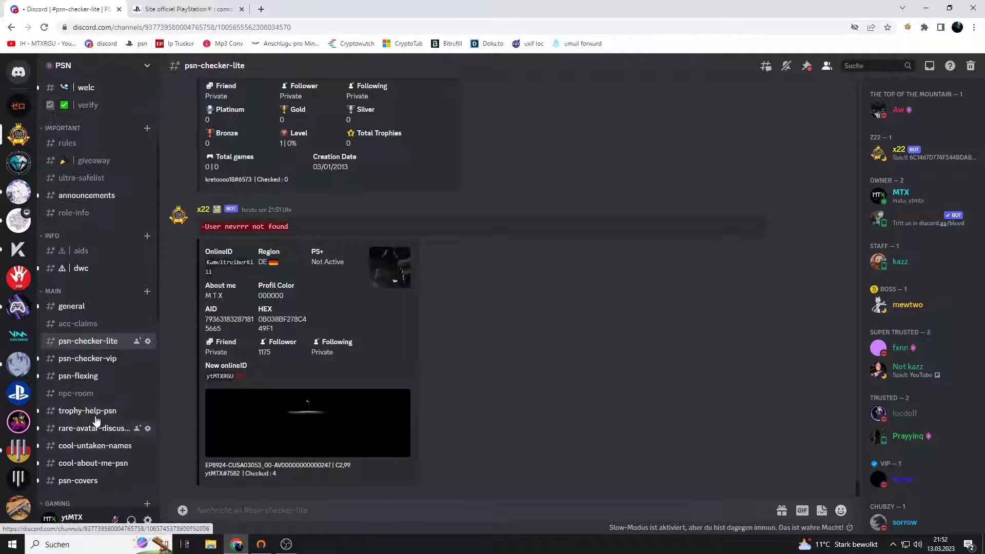
left_click(91, 377)
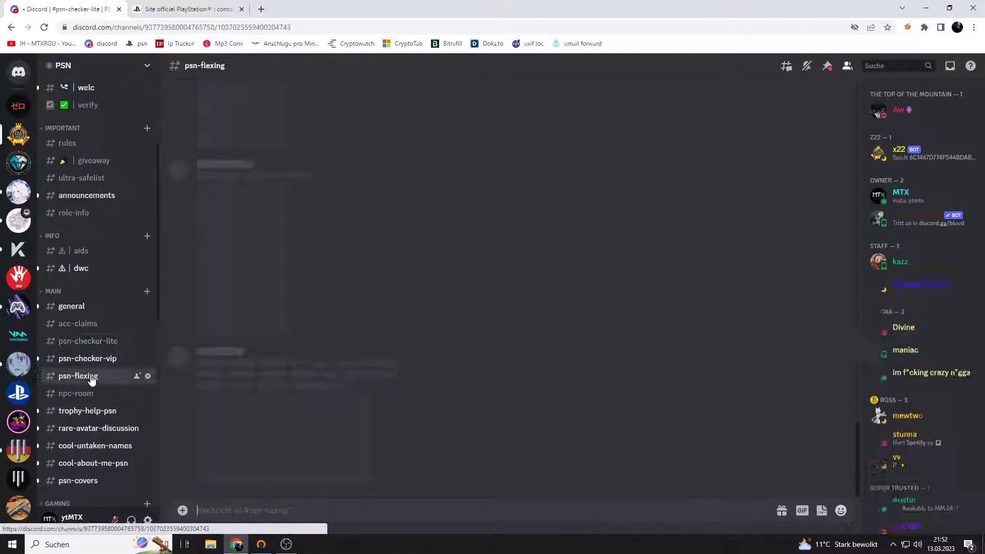
left_click(79, 306)
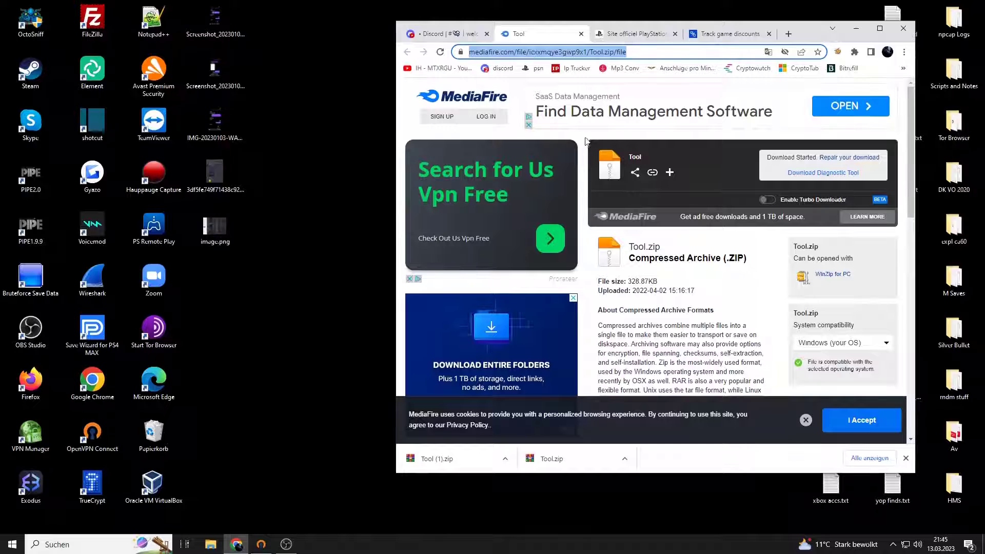
- Reposition Chrome, check MediaFire's site info, and drop the downloaded Tool.zip onto the desktop
left_click_drag(806, 38, 823, 17)
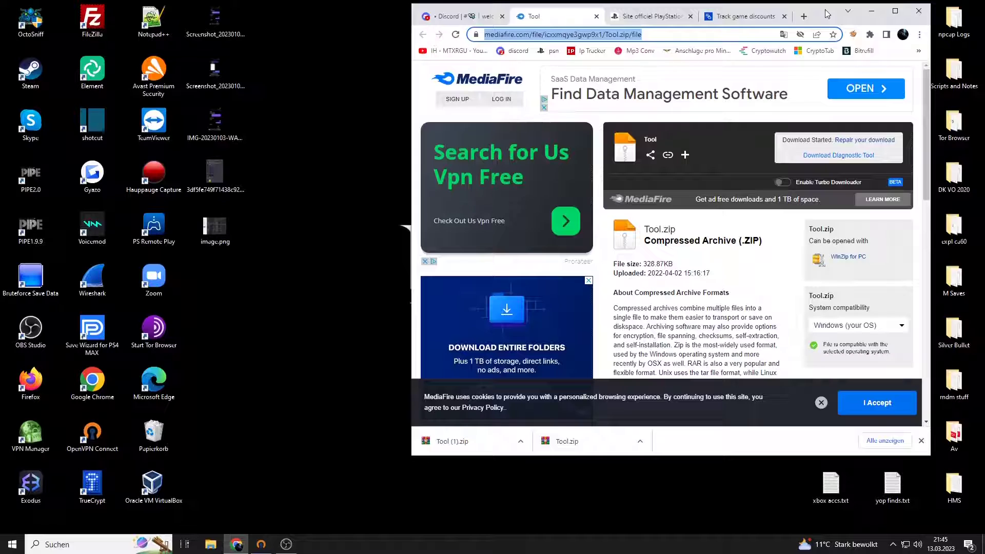
left_click(475, 34)
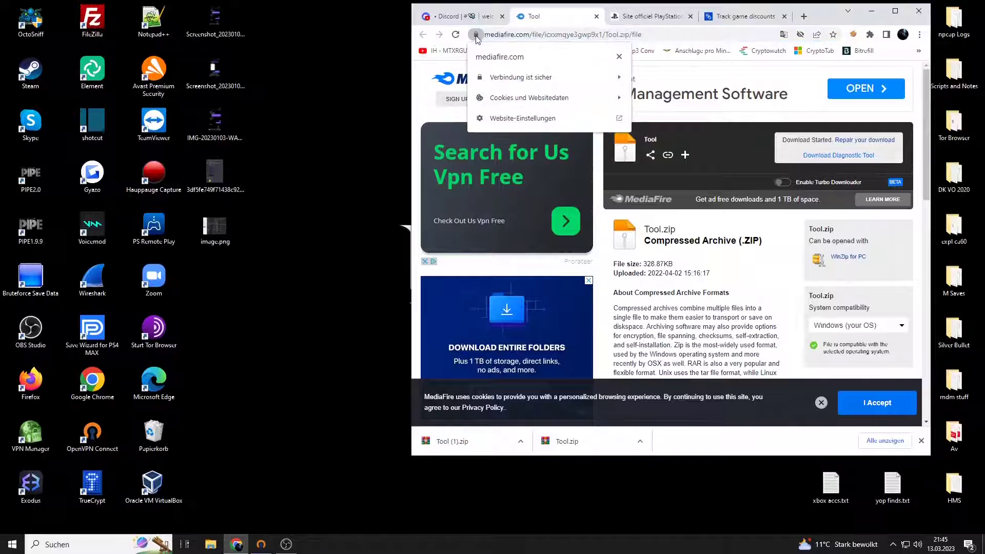
left_click(476, 36)
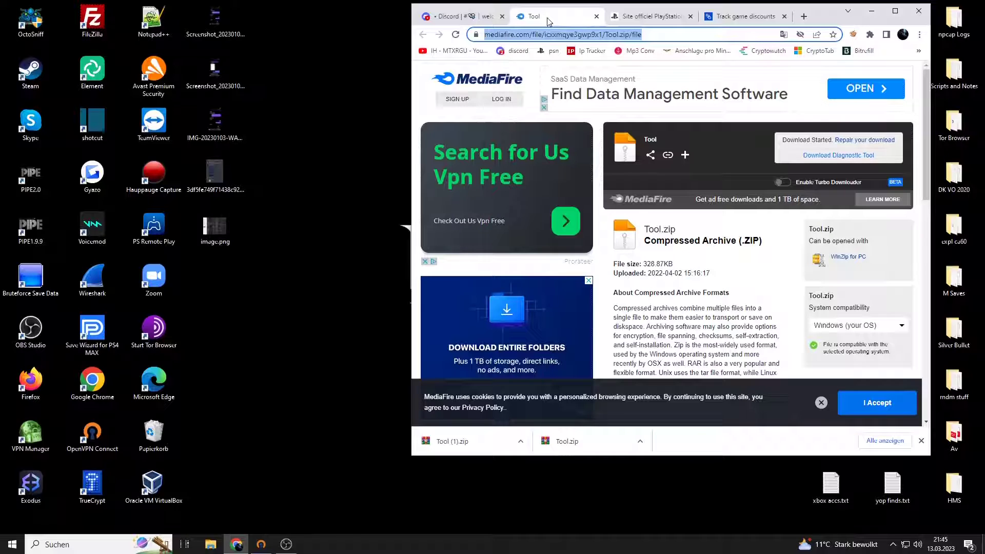
mouse_move(569, 442)
left_mouse_down()
mouse_move(579, 445)
mouse_move(363, 132)
mouse_move(312, 32)
mouse_move(285, 34)
left_mouse_up()
- Extract Tool.zip here and launch Avatar PSN Tools.exe from Tool > Avatar Tools
right_click(280, 20)
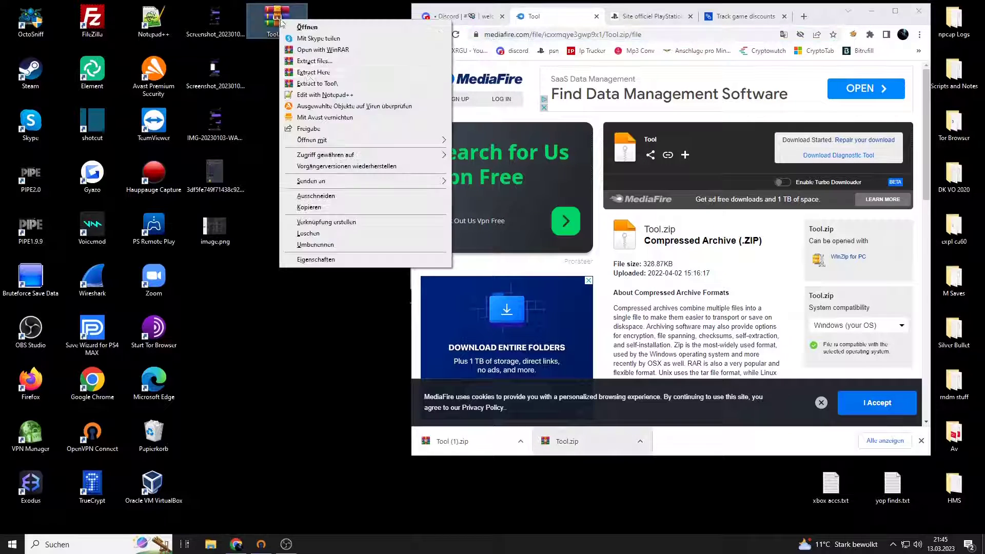
left_click(314, 73)
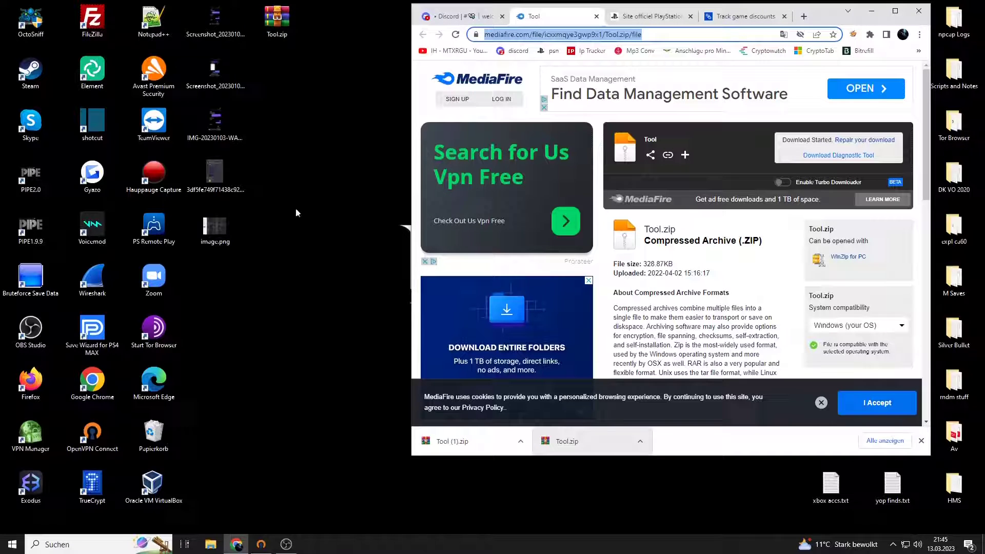
double_click(209, 278)
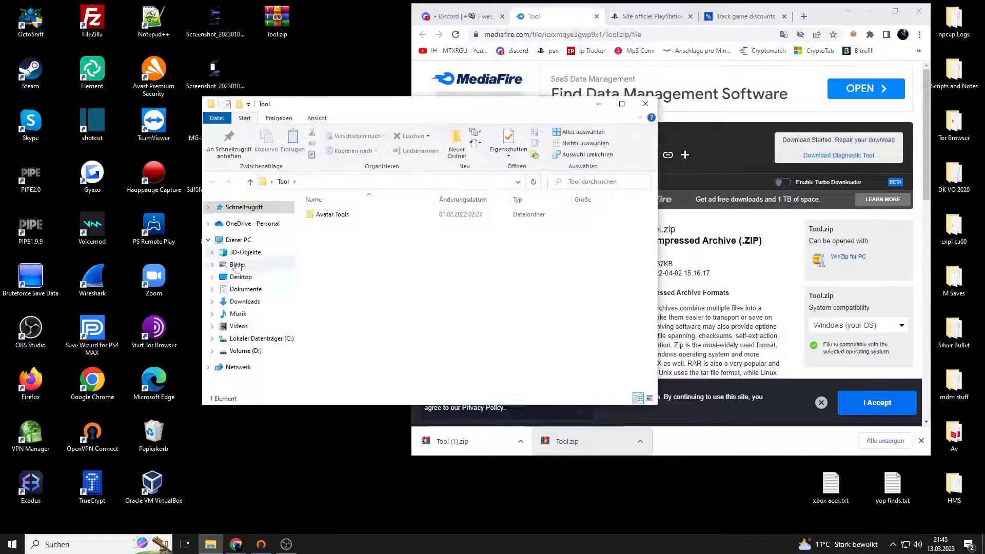
double_click(341, 219)
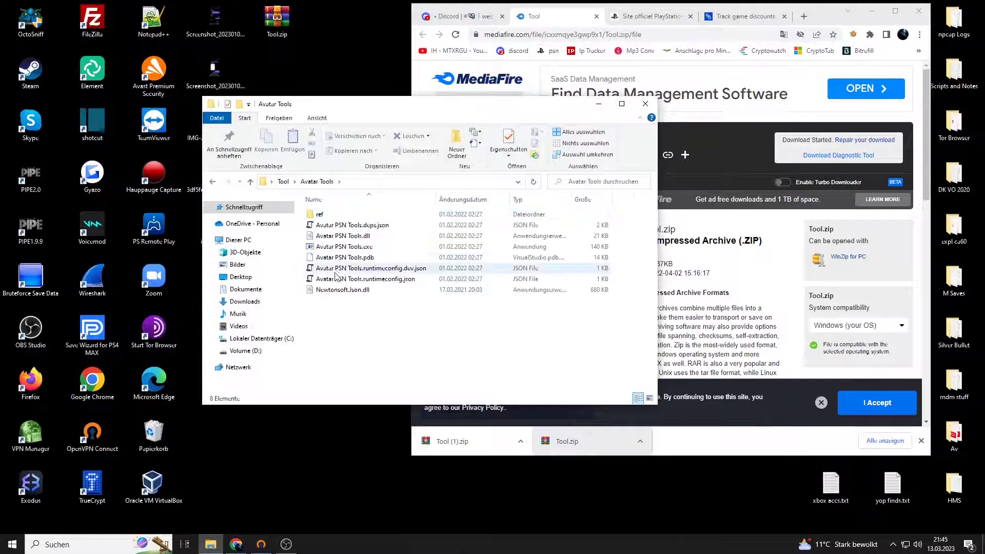
left_click(343, 237)
double_click(344, 247)
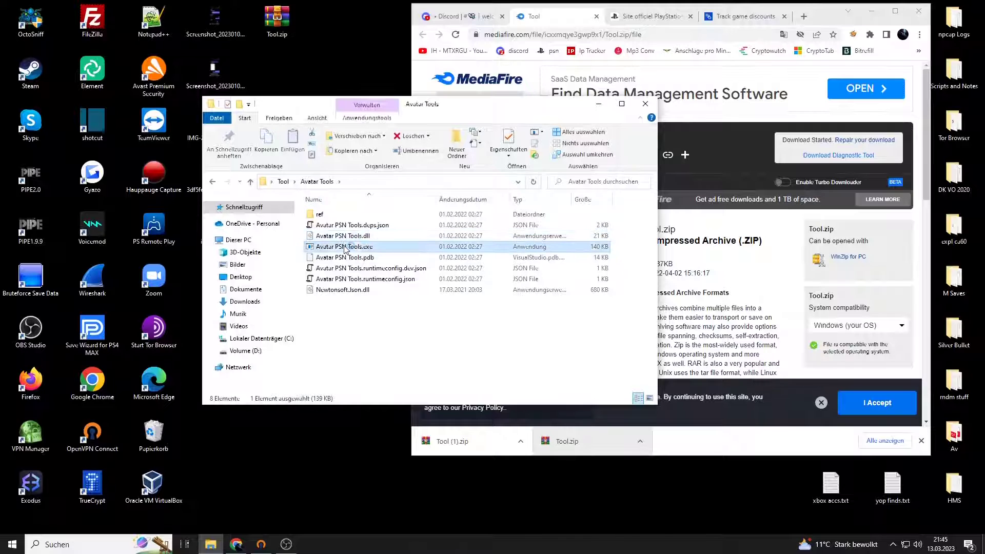
- Close Explorer, park Avatar Tools top-left, and show the PlayStation tab in maximized Chrome
left_click(645, 104)
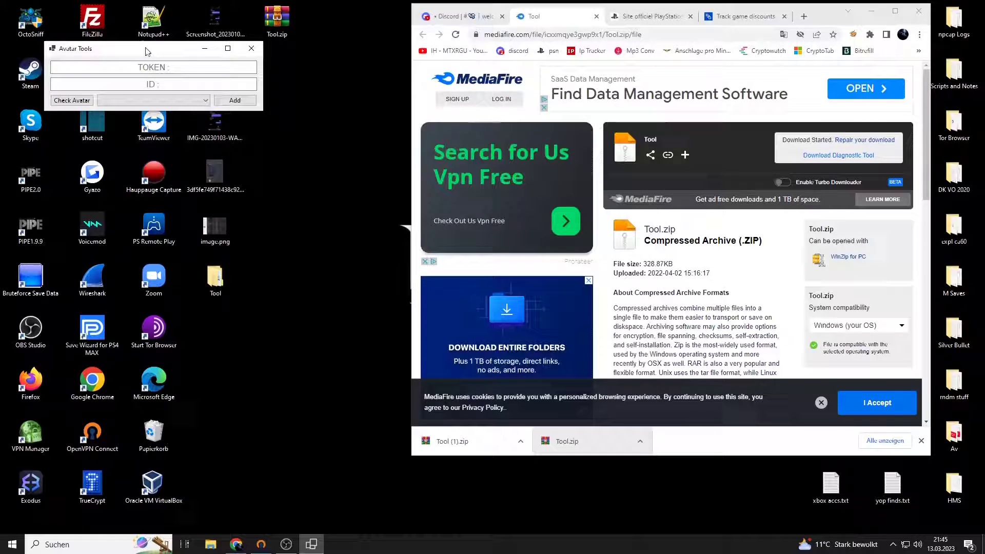
mouse_move(147, 50)
left_mouse_down()
mouse_move(139, 23)
mouse_move(109, 18)
left_mouse_up()
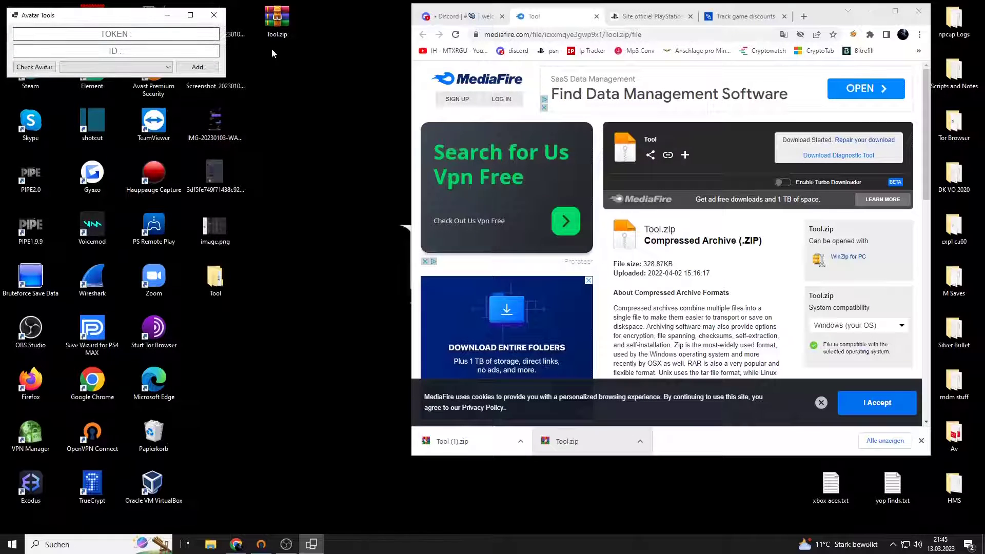
left_click(650, 16)
left_click(895, 11)
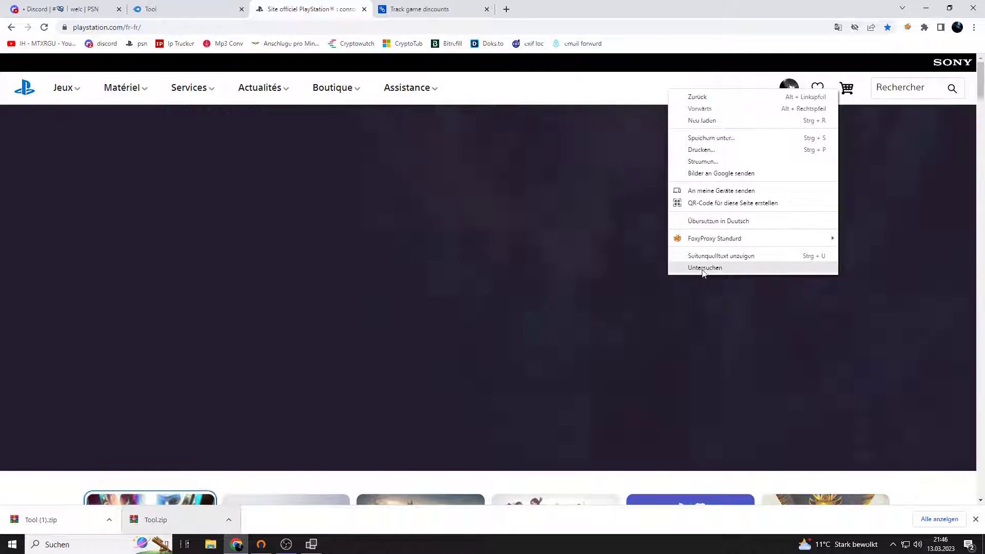
- Open Untersuchen (Inspect) on the PlayStation France homepage to show Chrome DevTools
left_click(707, 272)
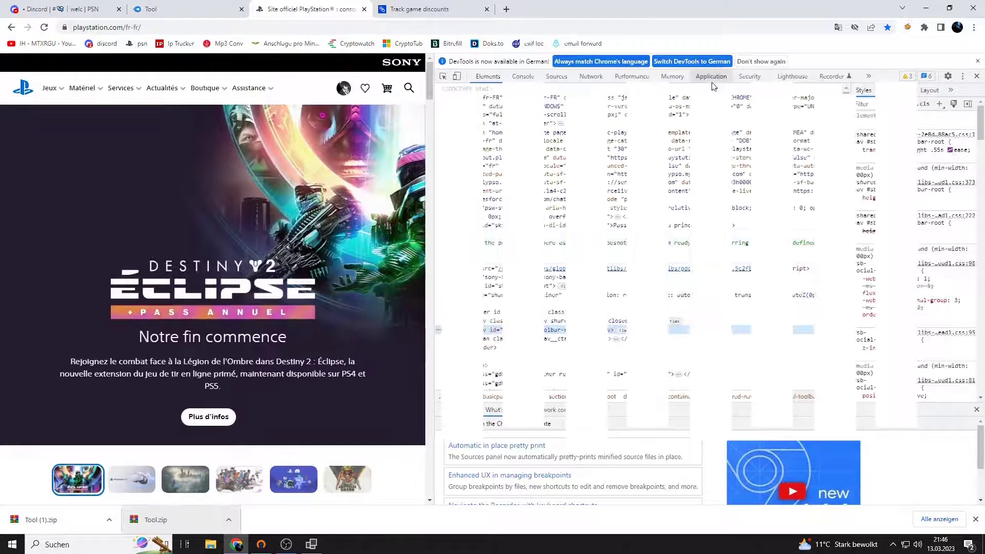
- Copy the pdccws_p cookie value from DevTools' Application cookies list
left_click(711, 77)
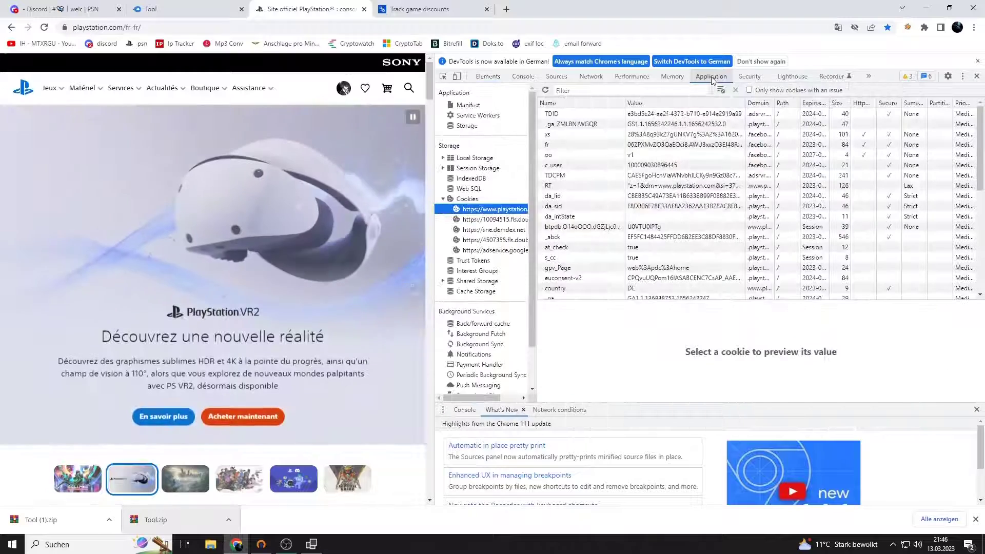
scroll(586, 186, "down", 2)
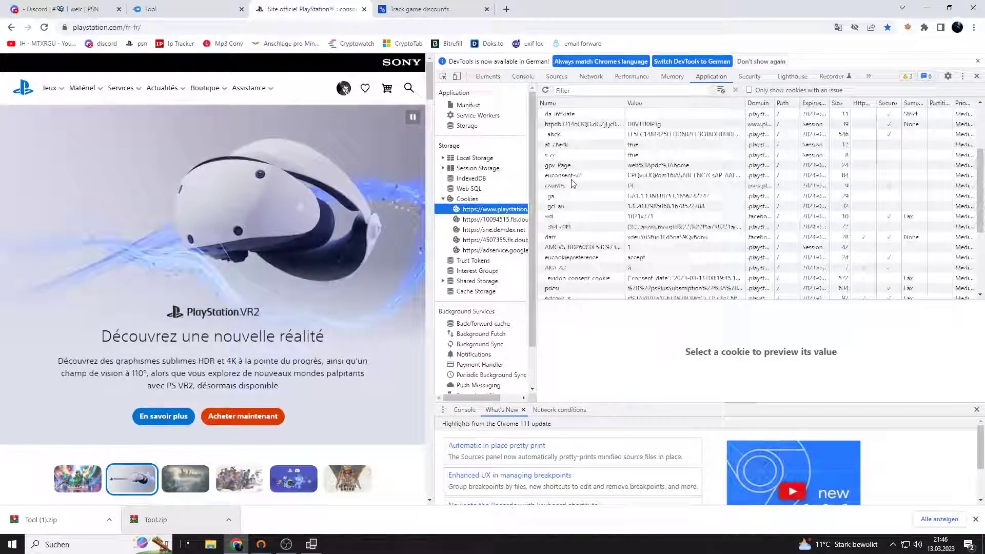
scroll(441, 200, "down", 3)
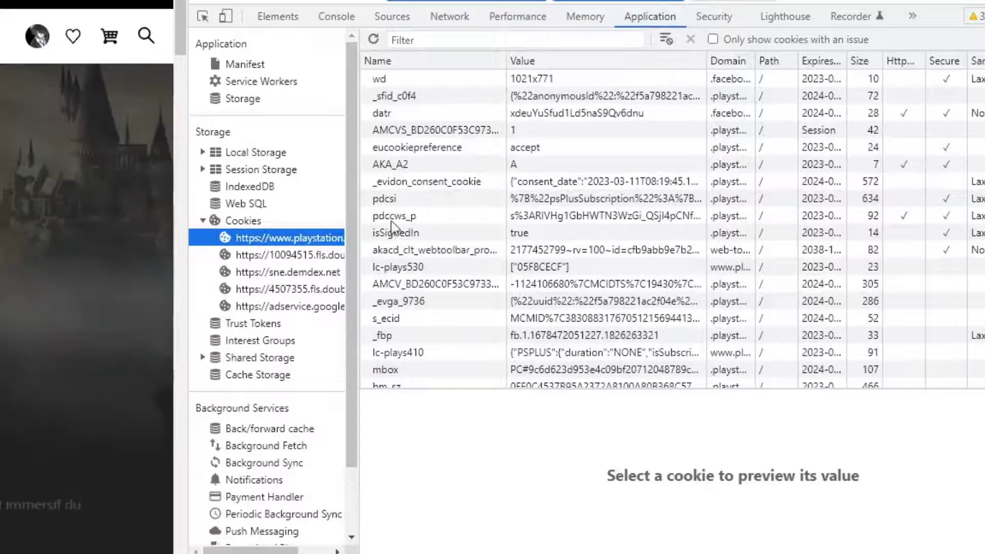
left_click(382, 218)
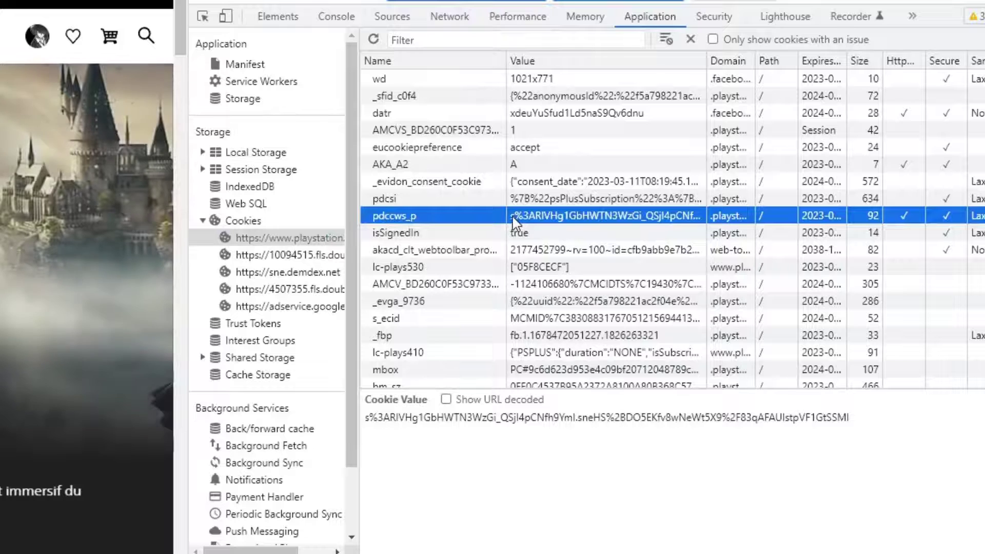
left_click(405, 418)
left_click_drag(366, 420, 866, 440)
right_click(636, 417)
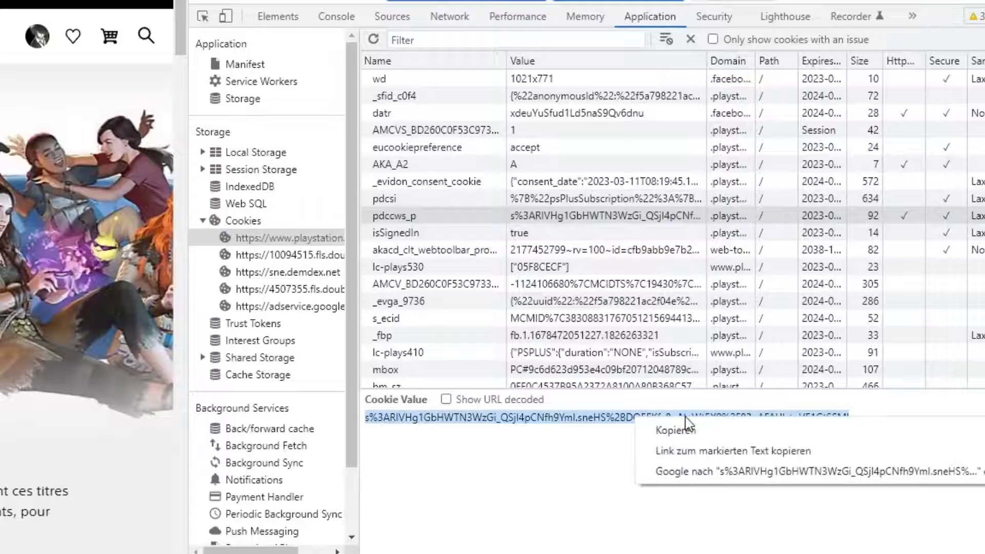
left_click(667, 432)
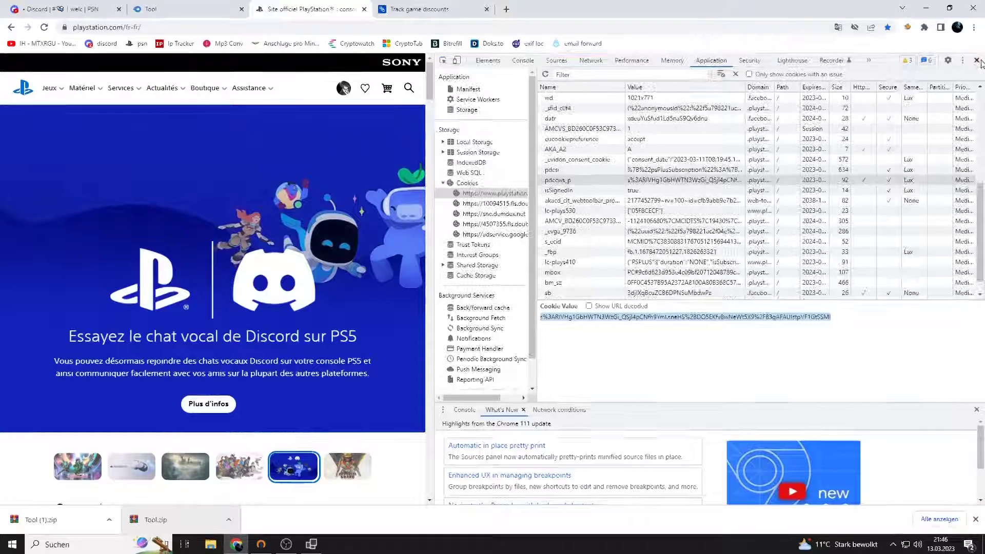
- Close DevTools, restore Chrome, and paste the cookie into the Avatar Tools TOKEN field
left_click(976, 60)
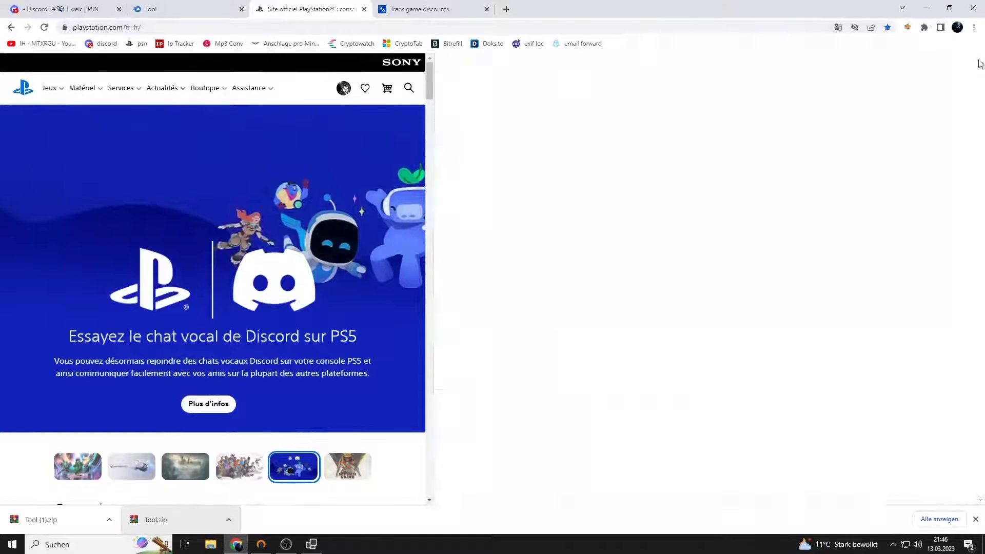
mouse_move(587, 13)
left_mouse_down()
mouse_move(712, 29)
mouse_move(672, 36)
left_mouse_up()
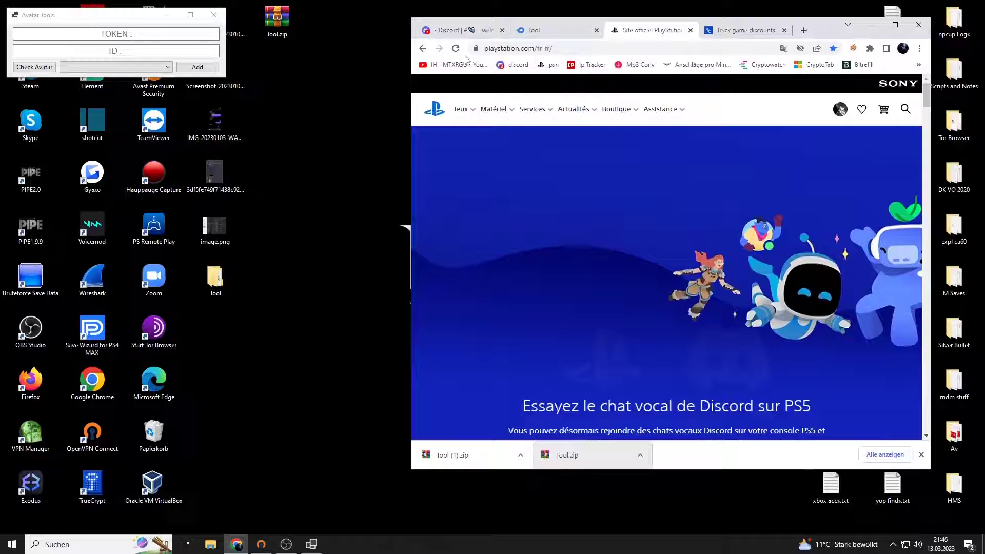
left_click(108, 37)
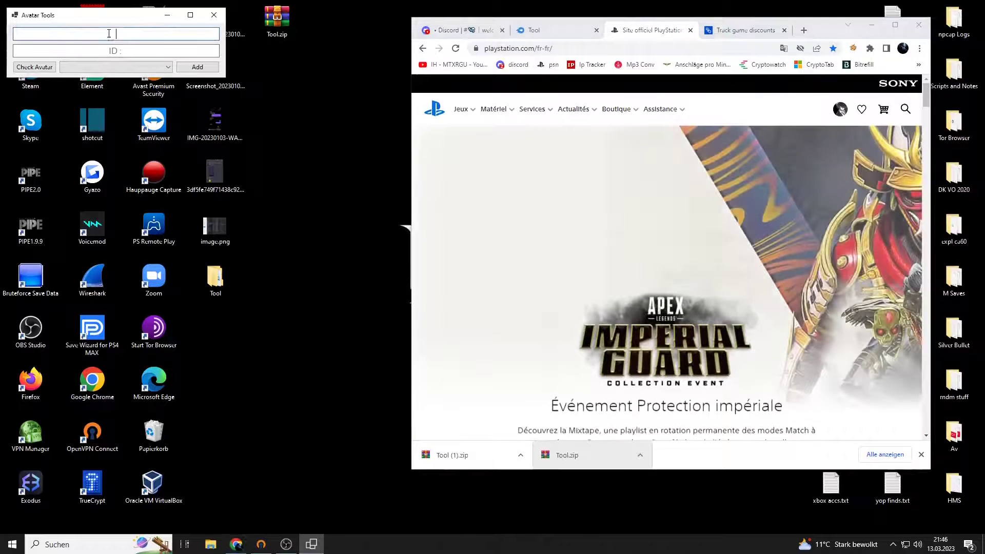
right_click(108, 36)
left_click(138, 77)
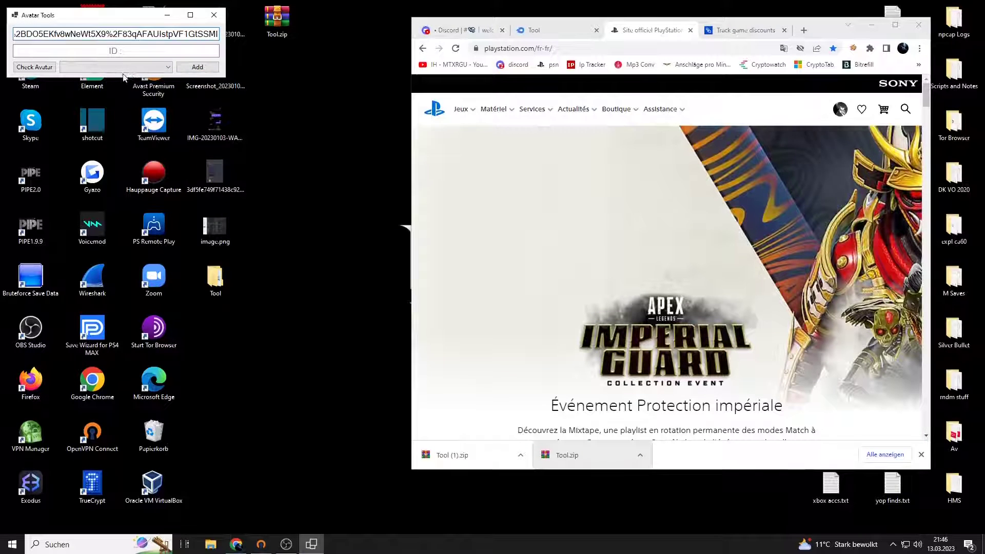
- Switch to maximized PSPrices and load its PS3 discounts page
left_click(761, 31)
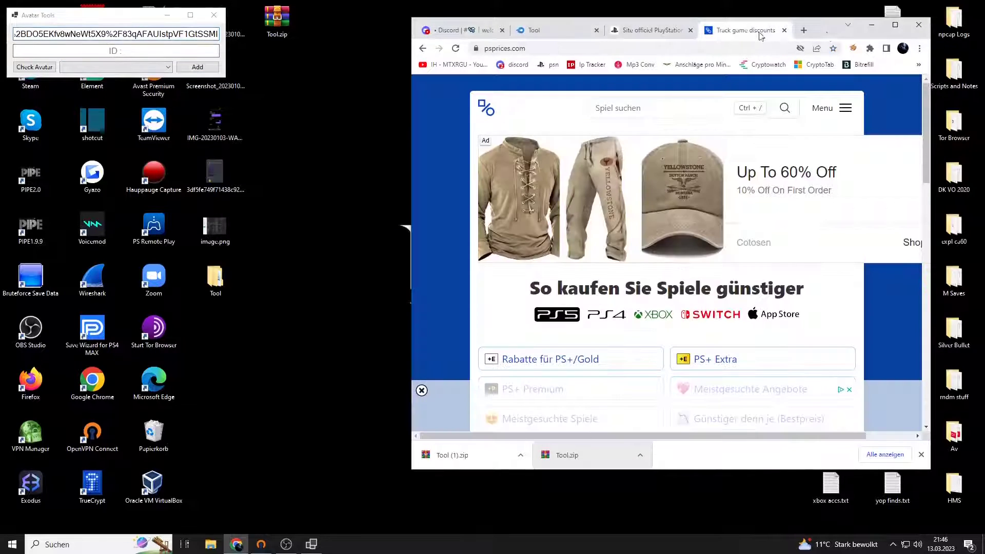
left_click(888, 29)
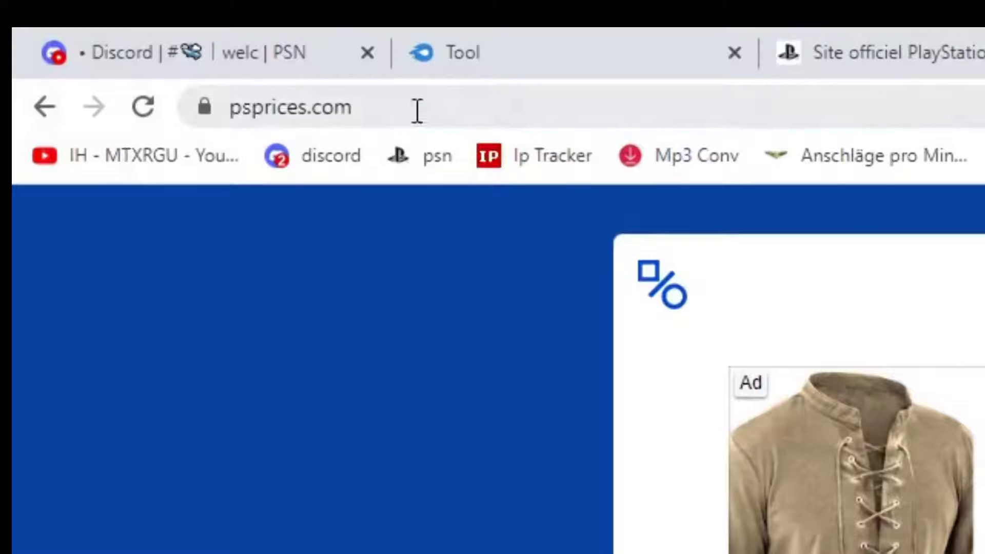
left_click(415, 108)
left_click(402, 107)
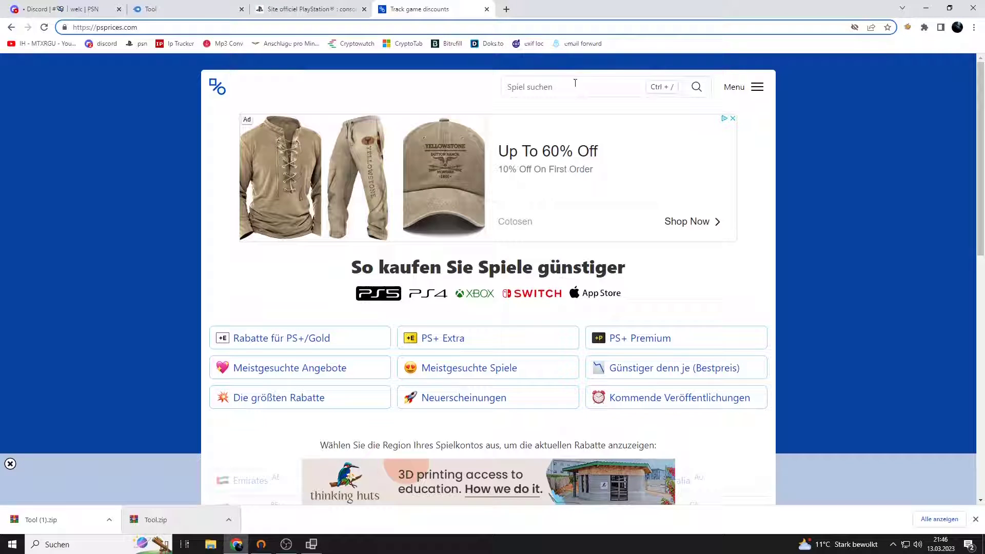
left_click(761, 90)
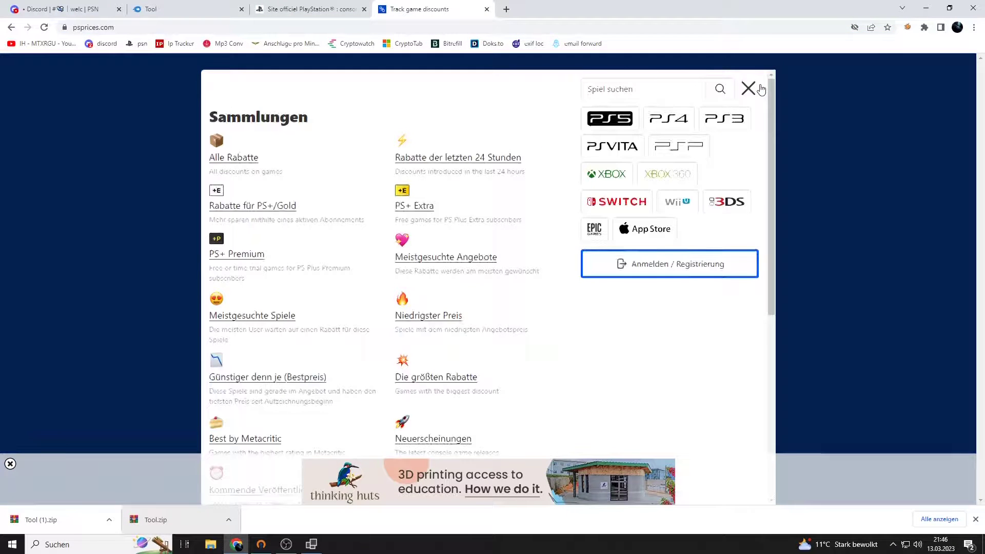
left_click(736, 125)
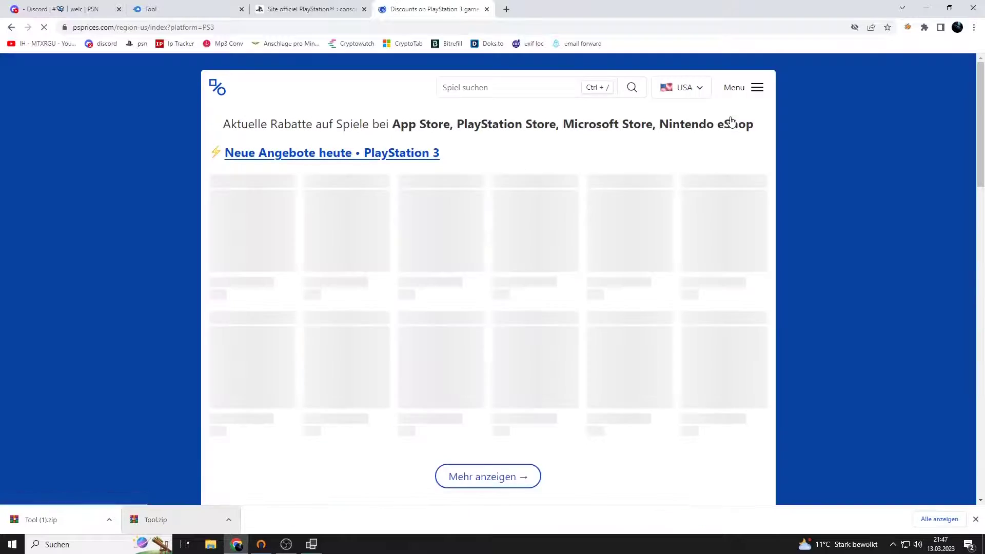
- Set the PSPrices store region to USA
scroll(503, 258, "down", 4)
scroll(502, 257, "up", 4)
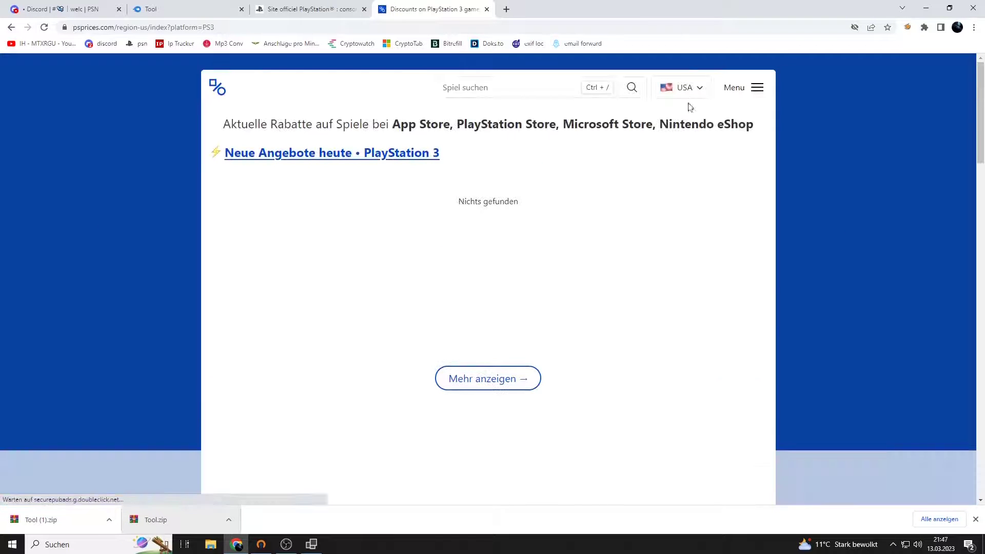
left_click(698, 91)
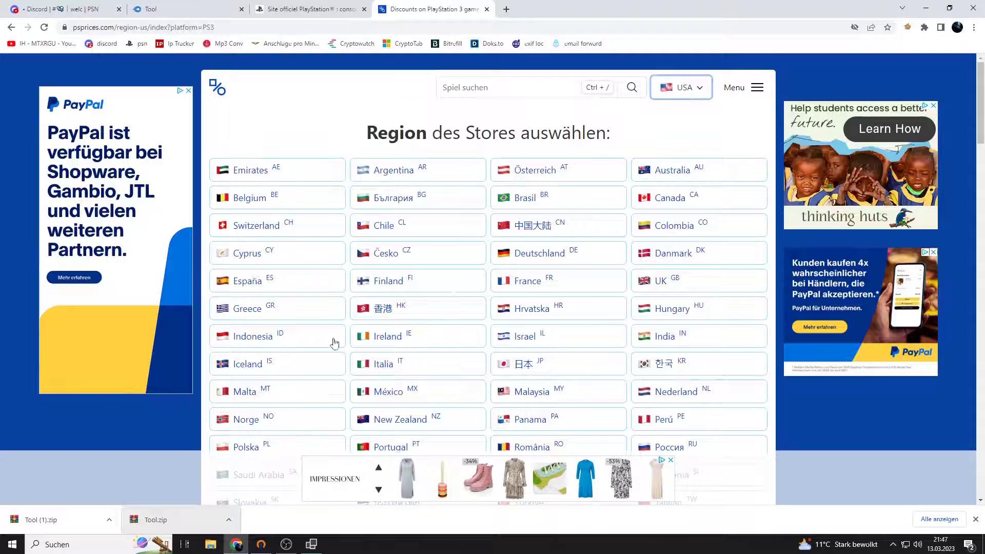
scroll(359, 359, "down", 3)
left_click(386, 379)
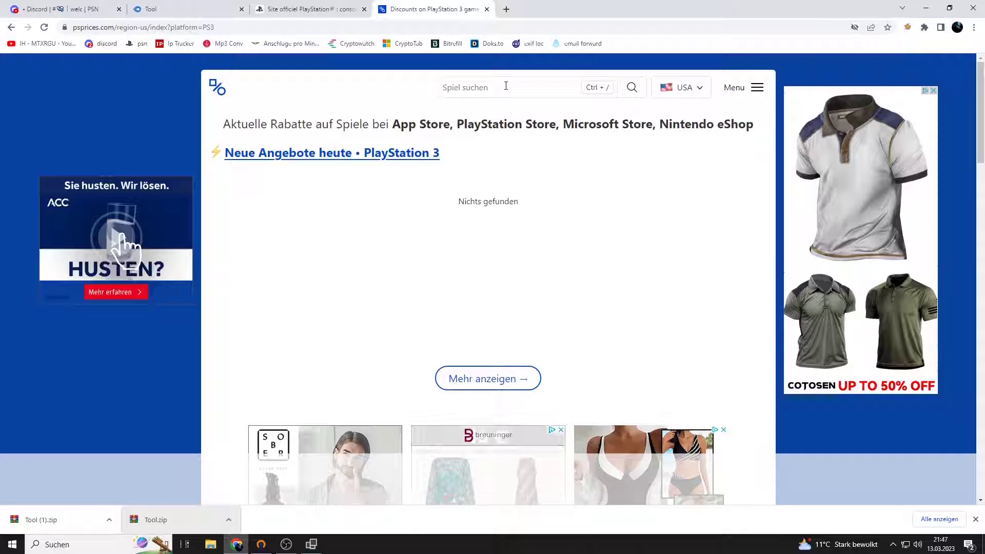
- Search PSPrices for 'avatar' to list avatars
left_click(505, 87)
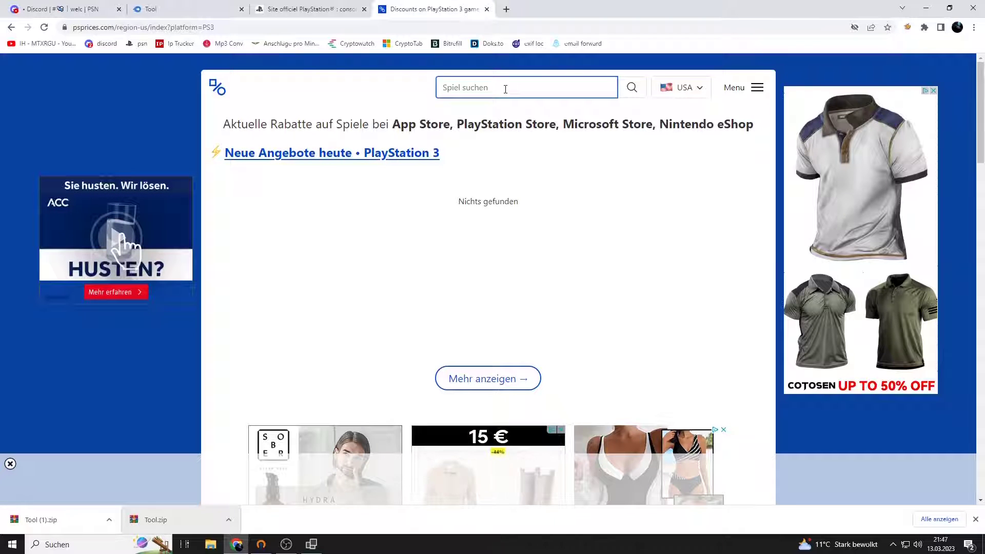
type("avatar")
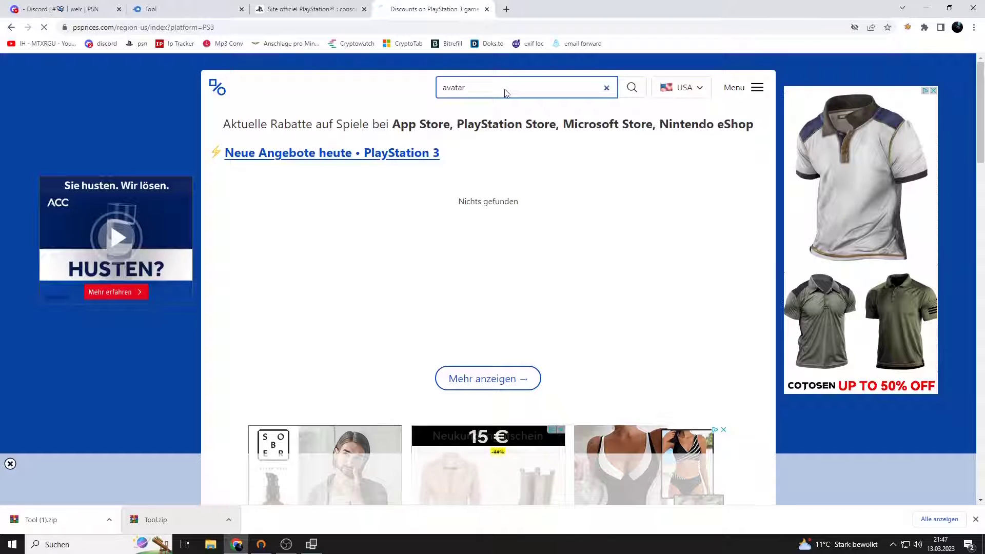
key("Return")
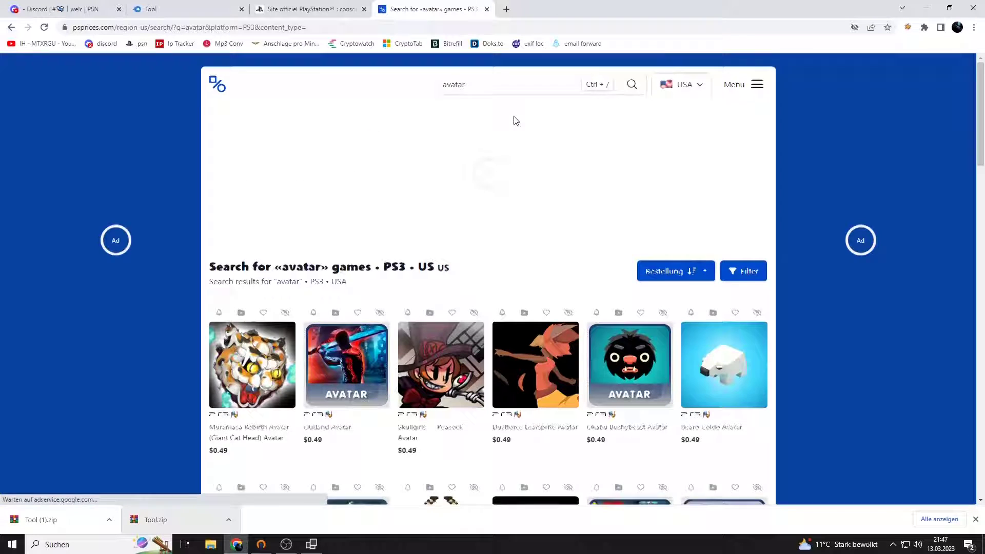
scroll(667, 195, "down", 2)
- Sort the avatar results by Likes via Bestellung and move to page 2
left_click(745, 177)
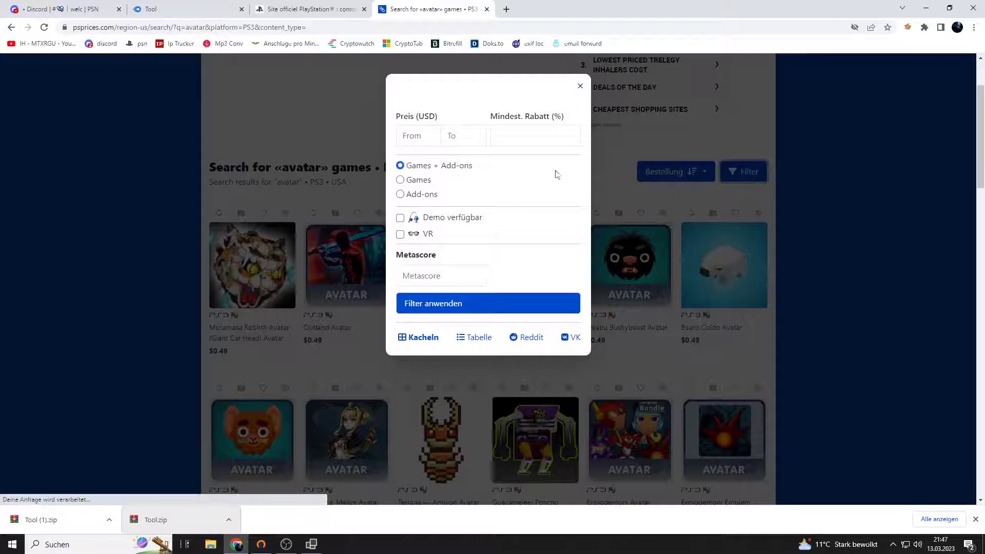
left_click(698, 181)
left_click(674, 177)
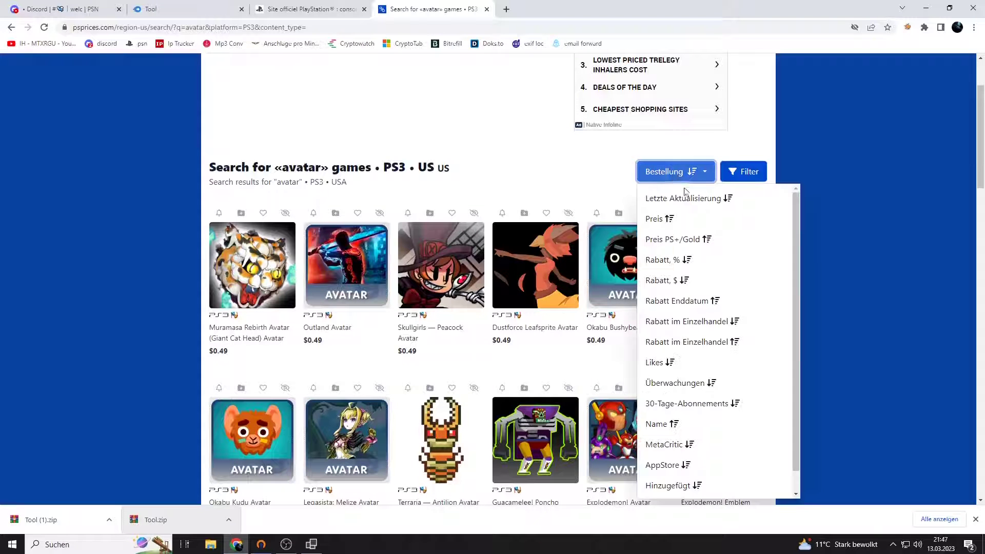
scroll(682, 206, "down", 1)
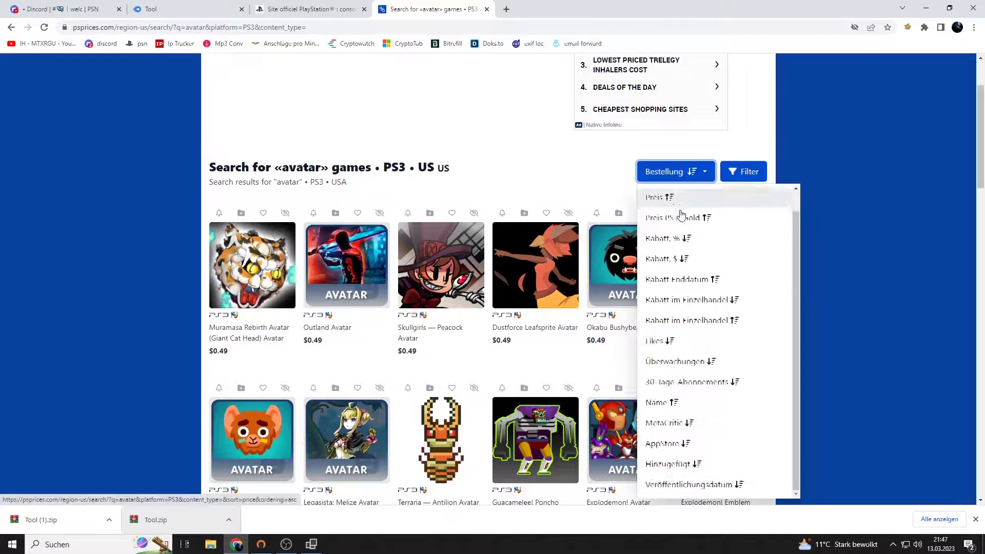
left_click(667, 343)
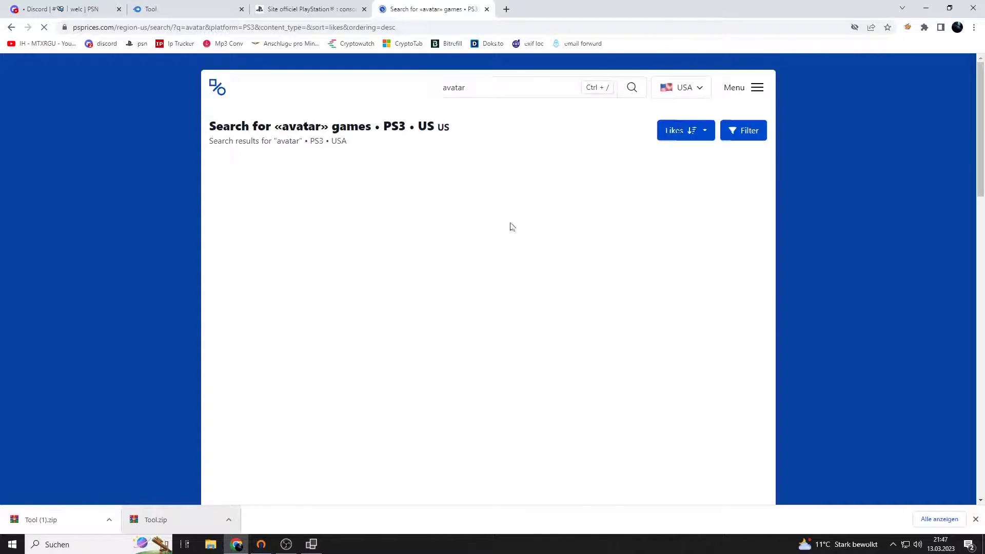
scroll(544, 202, "down", 2)
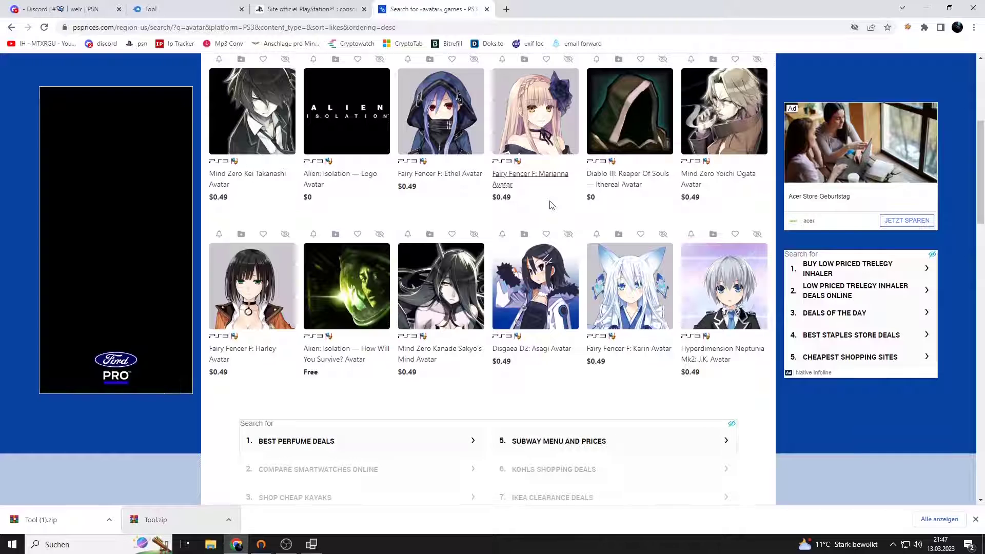
left_click(449, 344)
- Open the Sister Artina avatar page and inspect its game-meta element in DevTools
left_click(449, 344)
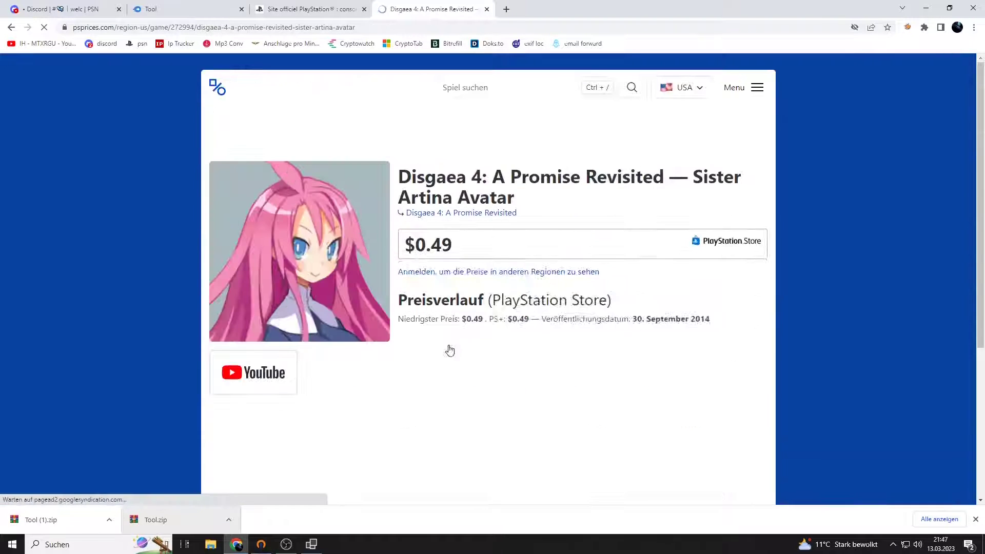
right_click(435, 257)
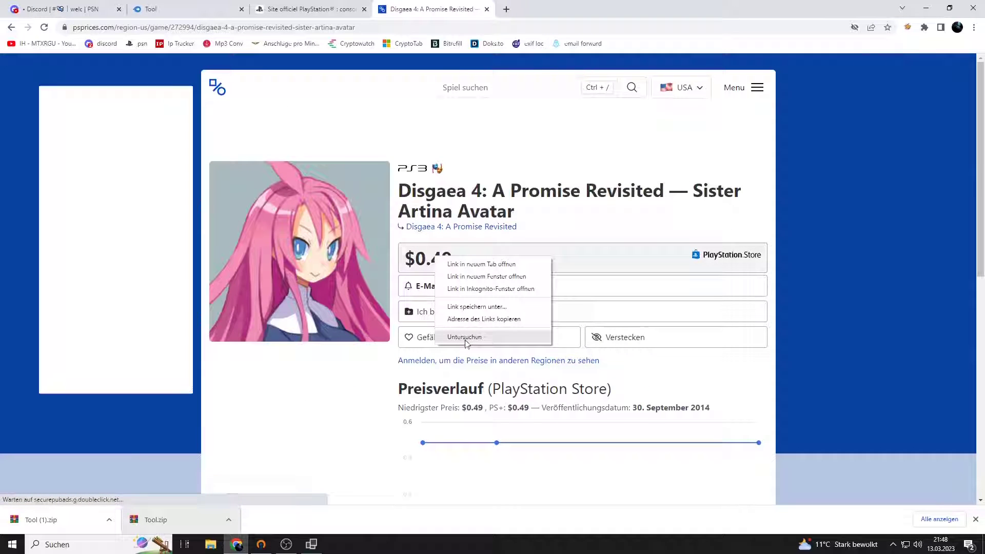
left_click(467, 344)
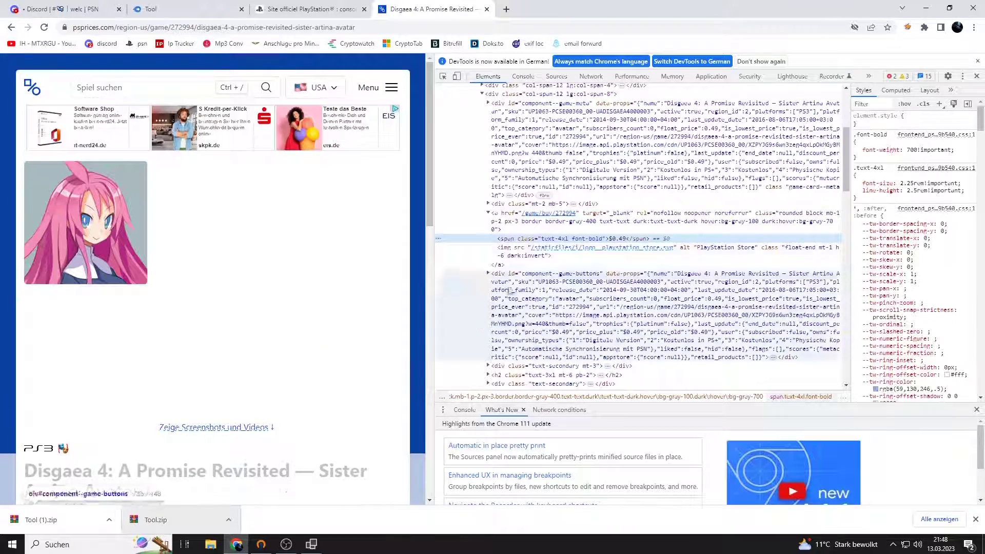
scroll(789, 134, "up", 1)
scroll(789, 133, "up", 1)
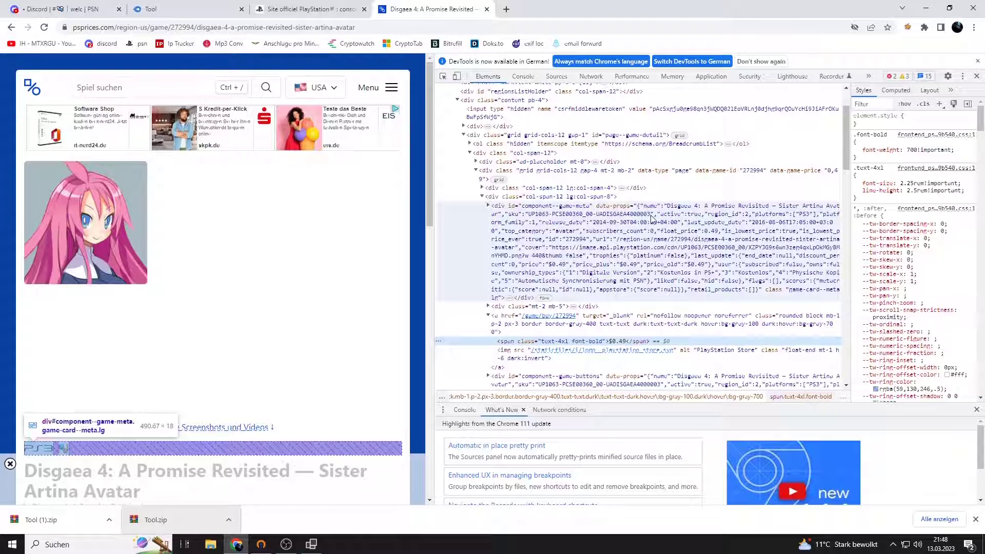
left_click(651, 218)
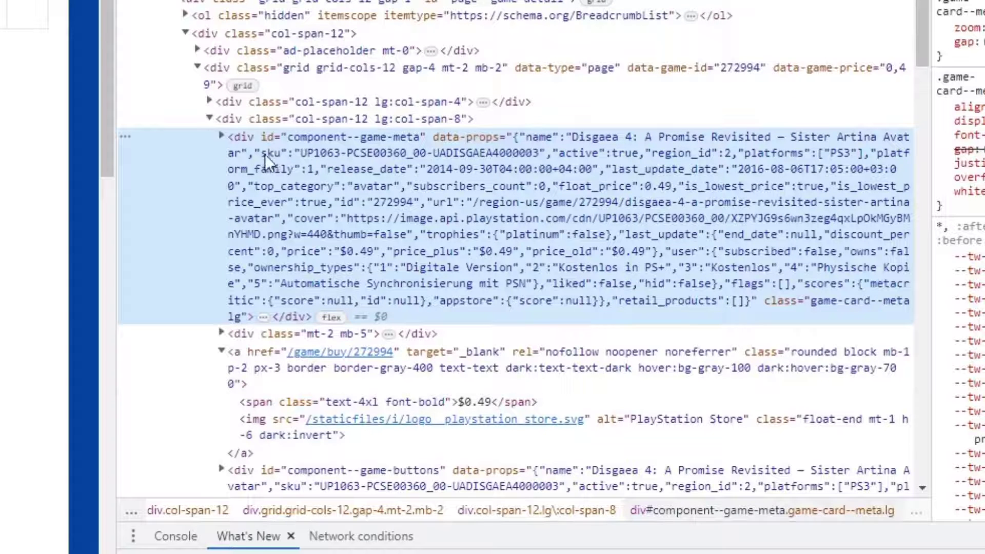
- Copy the SKU UP1063-PCSE00360_00-UADISGAEA4000003 and restore down Chrome
left_click(304, 152)
mouse_move(302, 153)
left_mouse_down()
mouse_move(445, 165)
mouse_move(546, 153)
left_mouse_up()
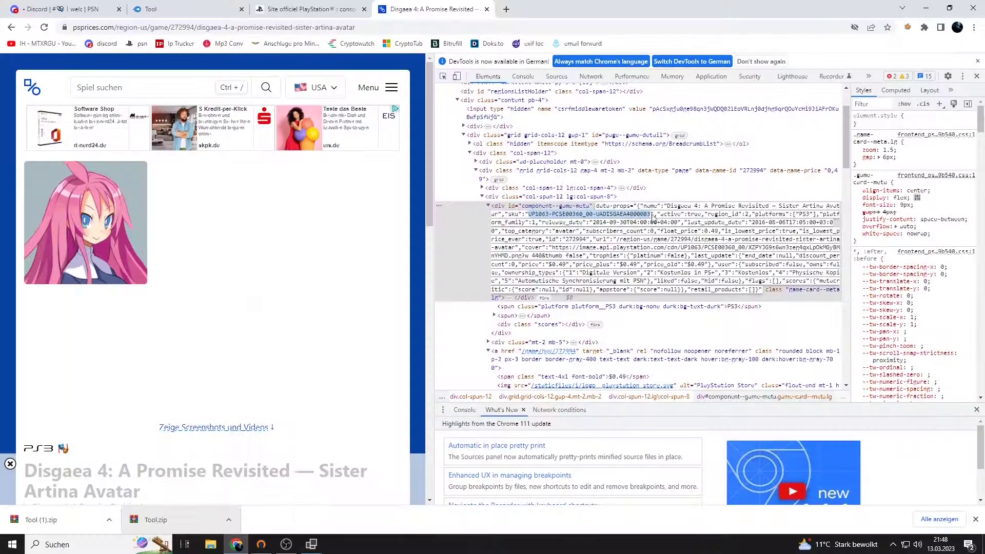
right_click(634, 215)
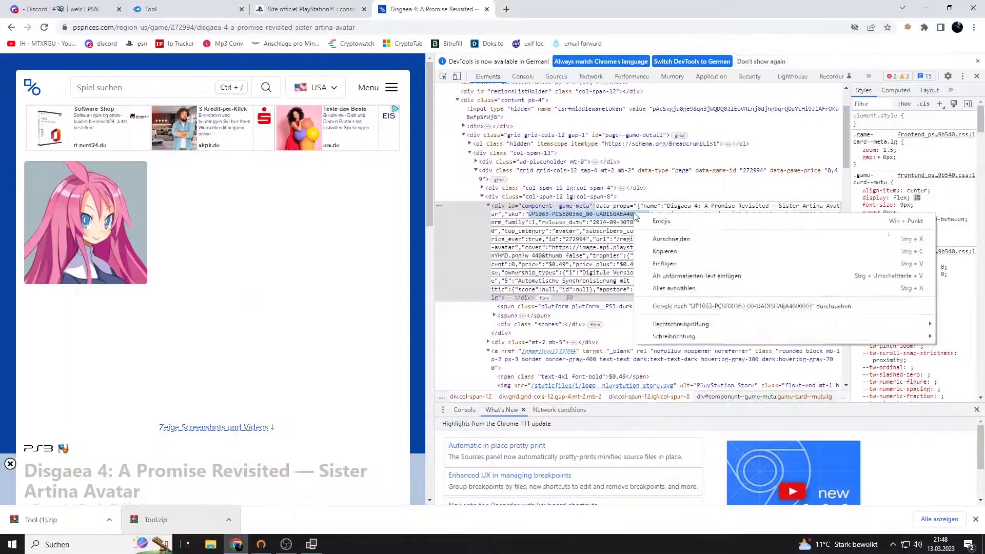
left_click(664, 251)
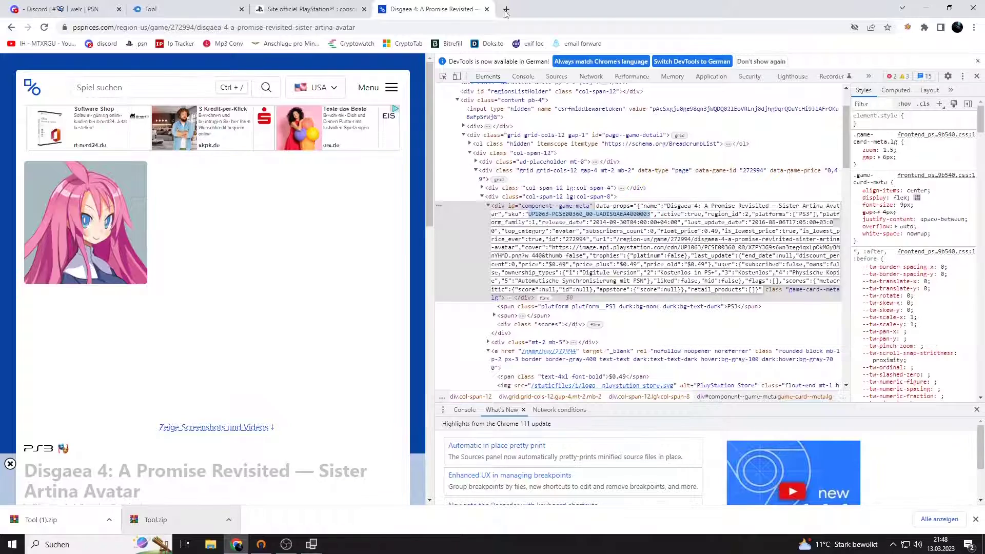
double_click(588, 12)
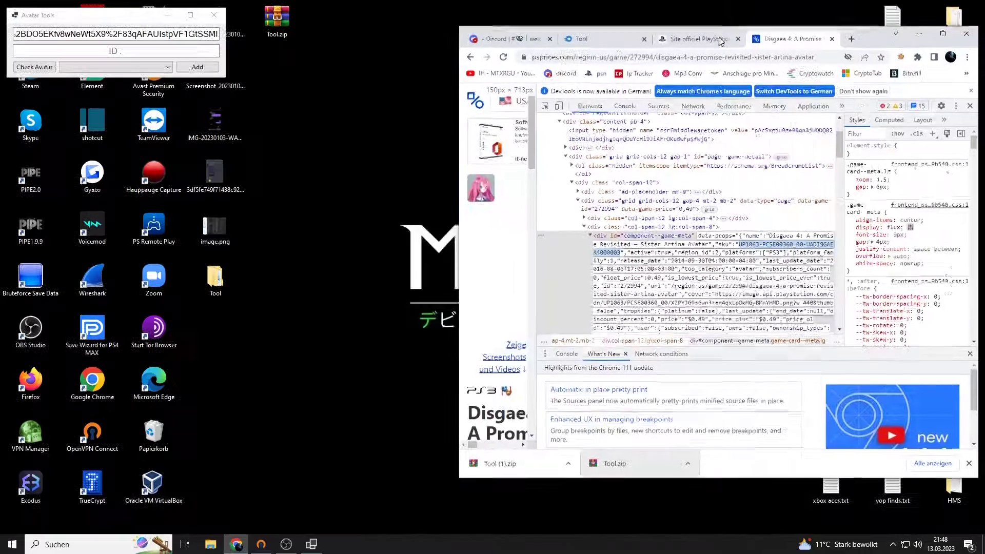
- Paste the SKU into the Avatar Tools ID field and choose region en-US
left_click(56, 51)
left_click(74, 78)
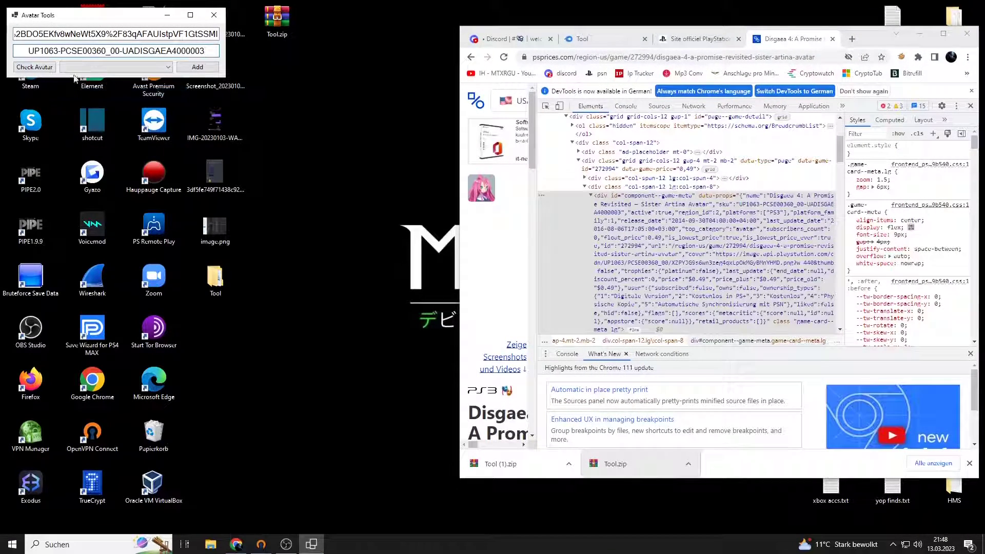
mouse_move(77, 15)
left_mouse_down()
mouse_move(227, 60)
mouse_move(278, 100)
left_mouse_up()
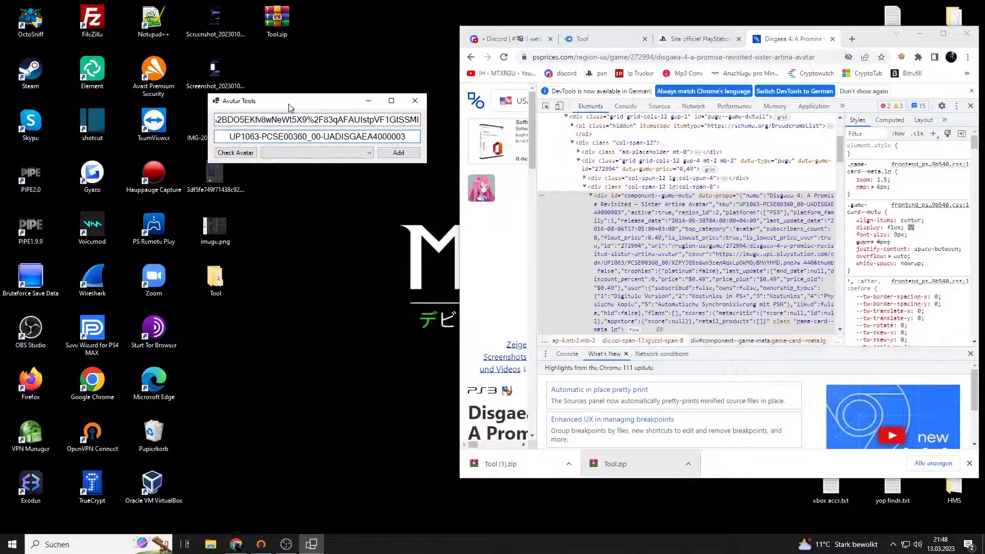
left_click(284, 153)
scroll(286, 238, "down", 14)
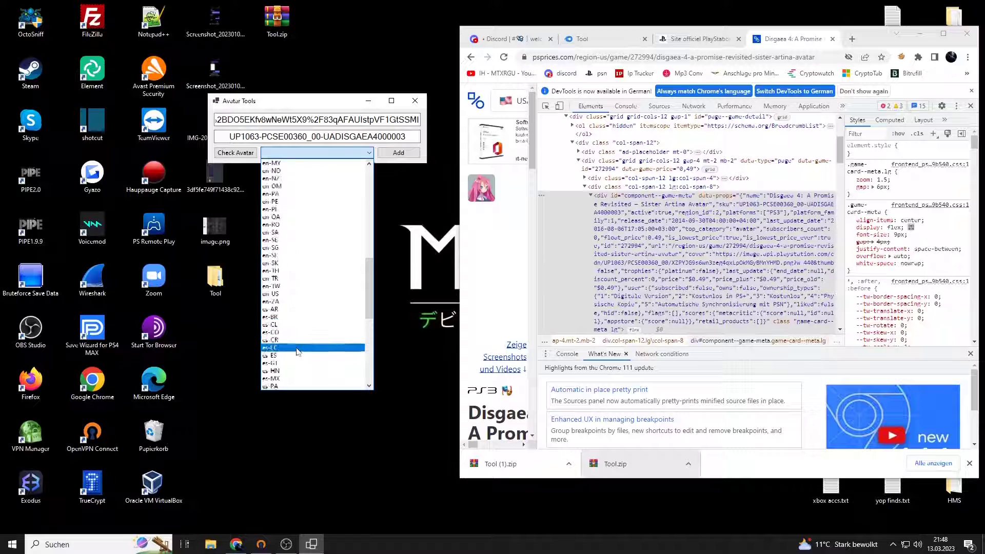
scroll(297, 343, "down", 1)
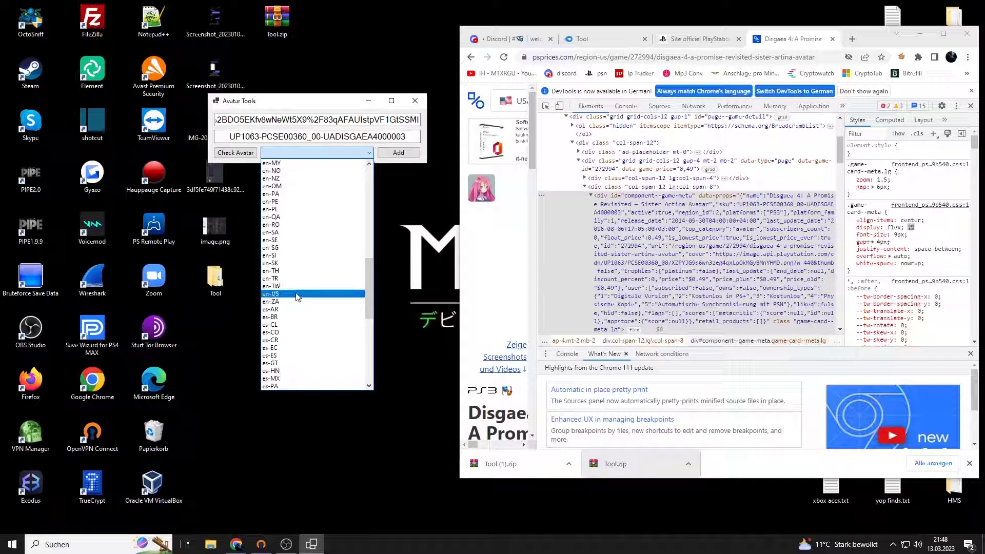
left_click(297, 294)
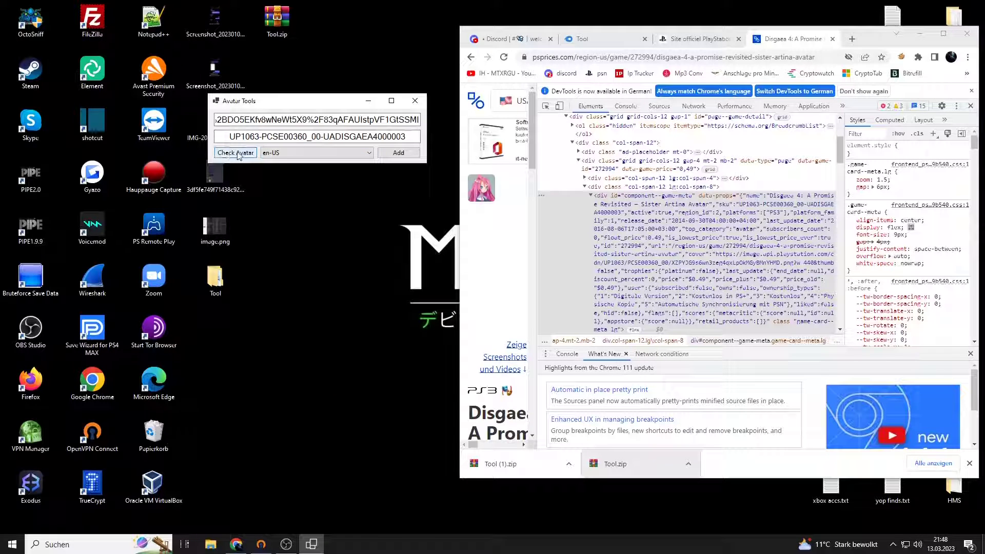
- Preview the Sister Artina avatar with Check Avatar, close it, and add it to the cart
left_click(237, 153)
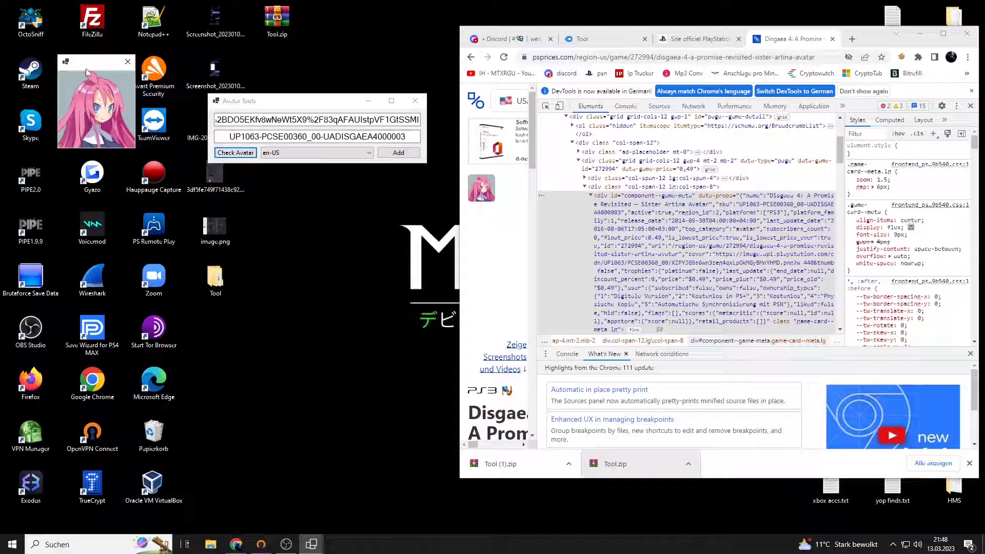
mouse_move(97, 58)
left_mouse_down()
mouse_move(220, 97)
mouse_move(157, 125)
left_mouse_up()
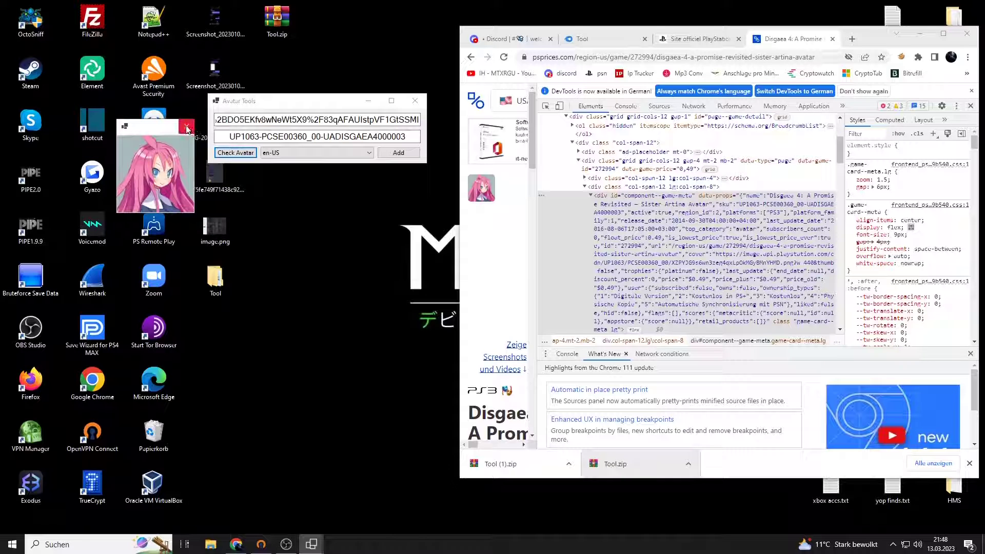
left_click(187, 129)
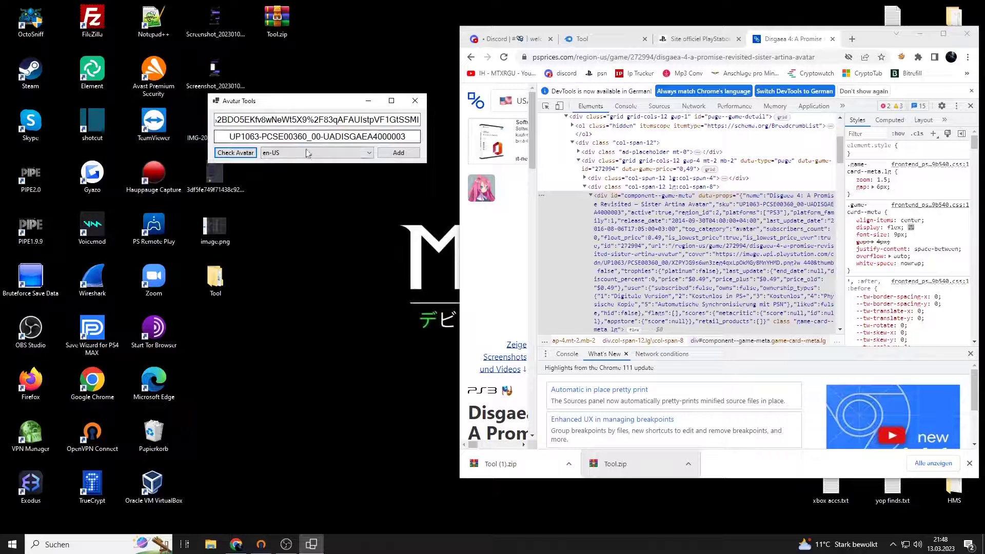
left_click(399, 154)
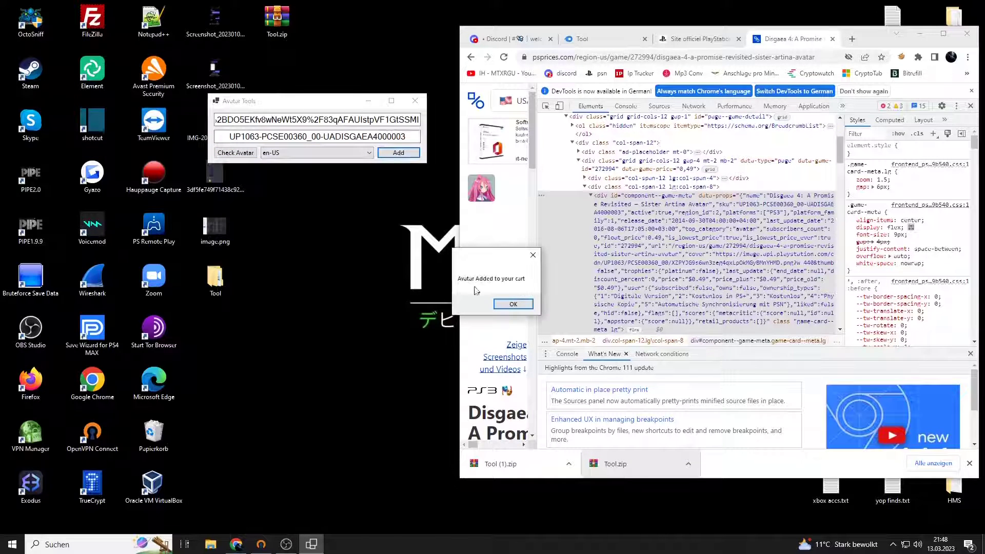
- Check out the Sister Artina Avatar from the PlayStation cart for $0.53 via the wallet
left_click(511, 305)
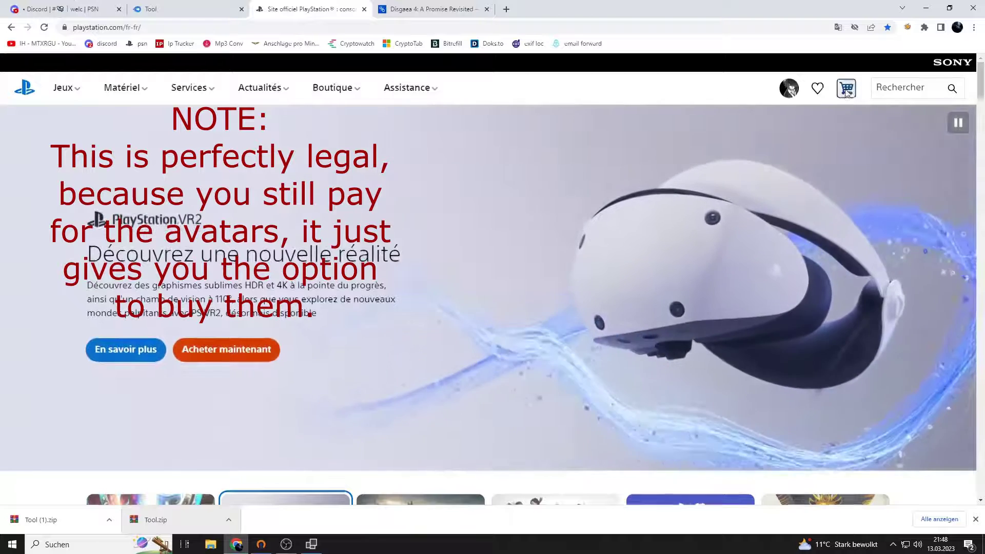
left_click(846, 90)
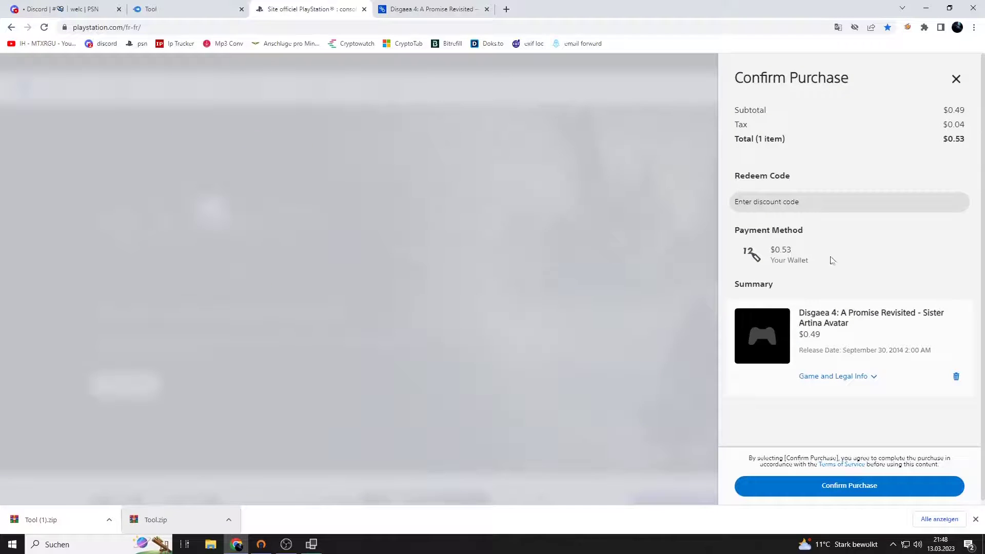
left_click(856, 483)
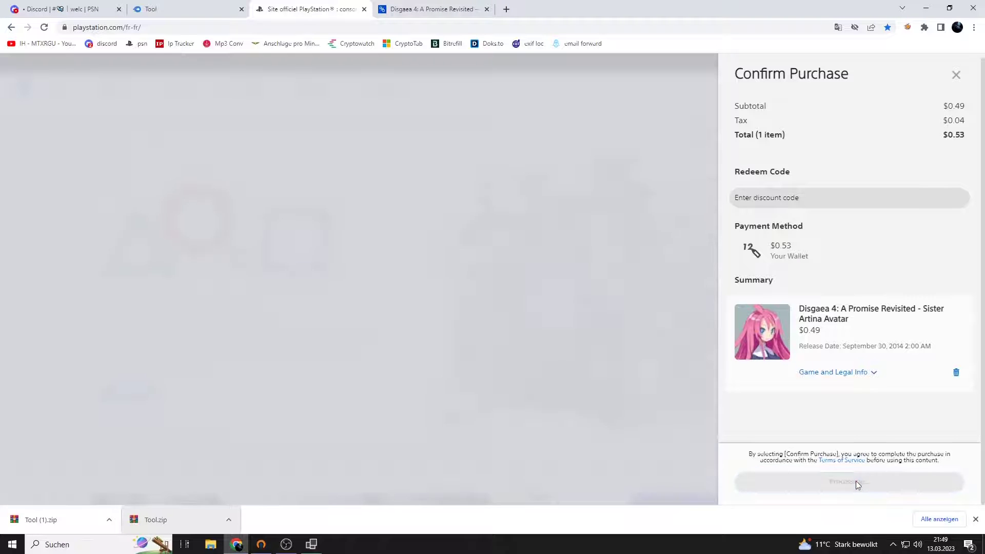